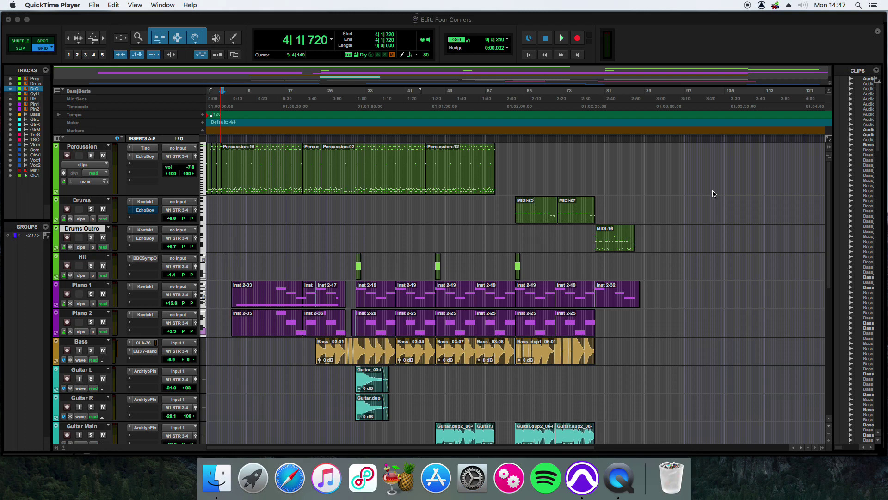
Play the Four Corners session from bar 30, then stop playback
left_click(352, 139)
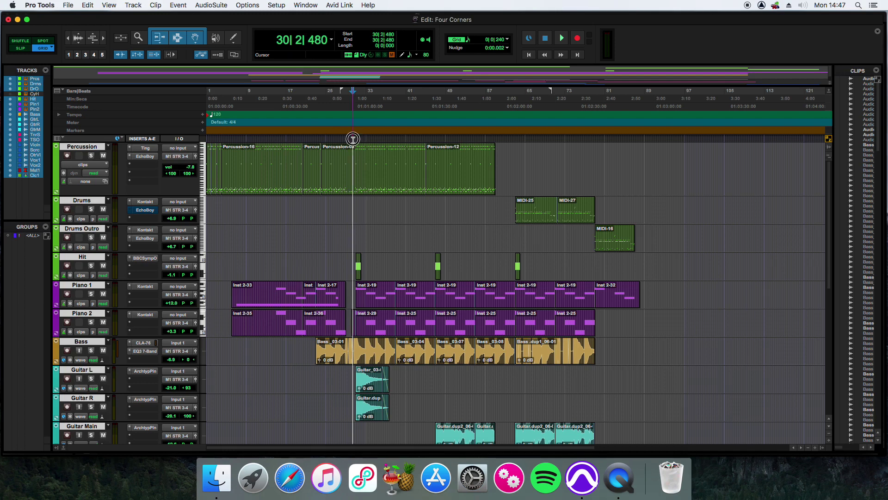
key("space")
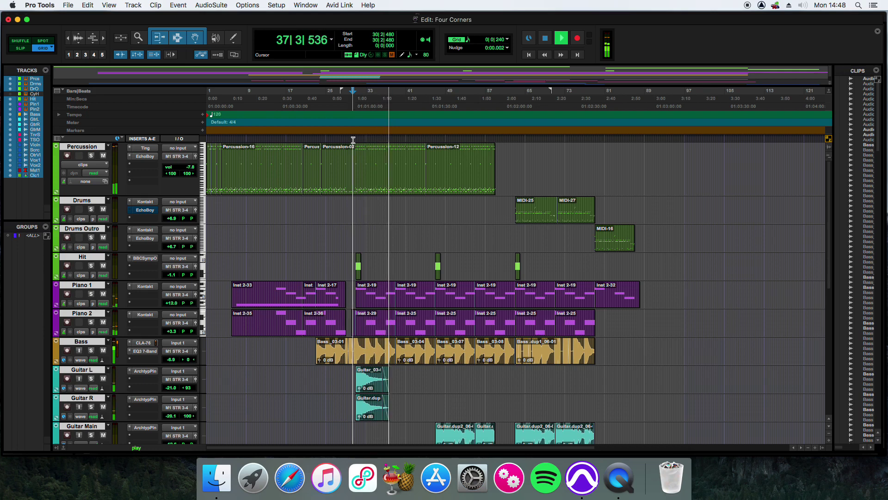
key("space")
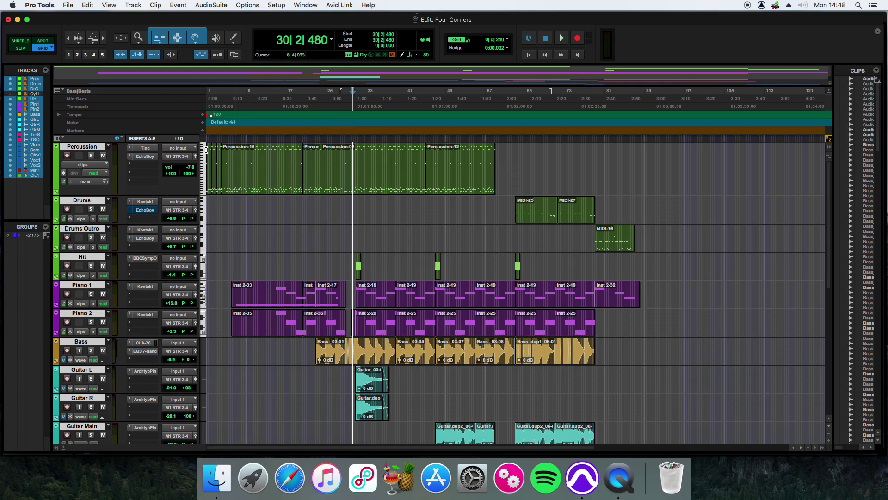
Solo Percussion, play it from the session start, then open its Ting instrument plugin
left_click(90, 156)
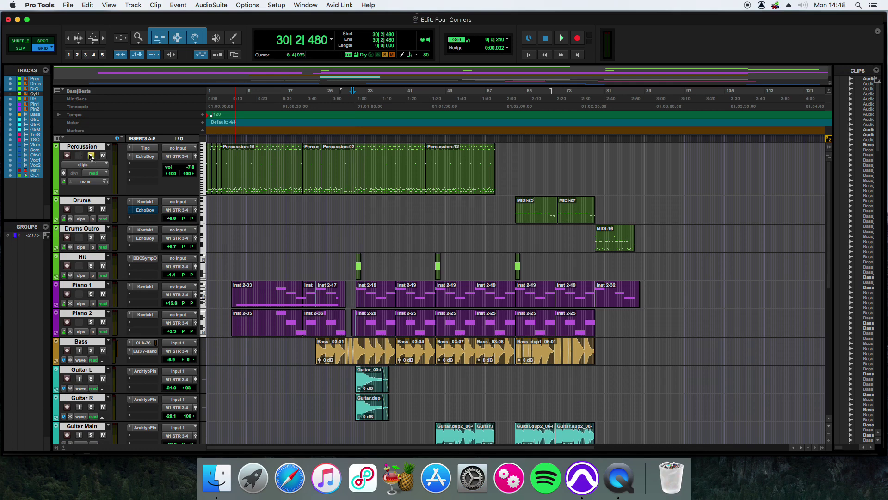
key("super+bracketright")
key("super+bracketright")
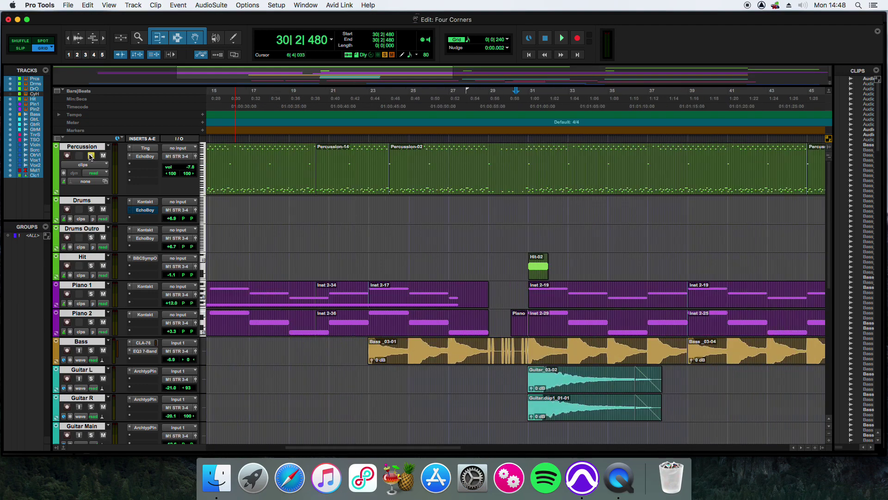
key("Return")
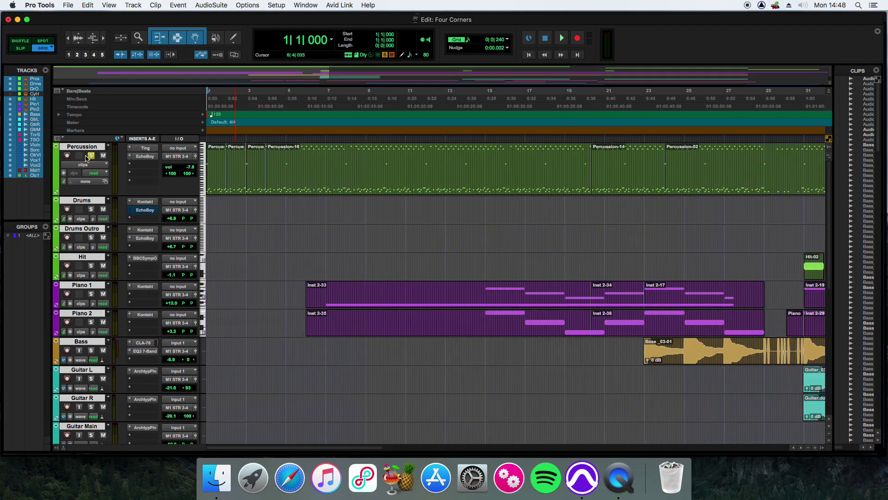
key("space")
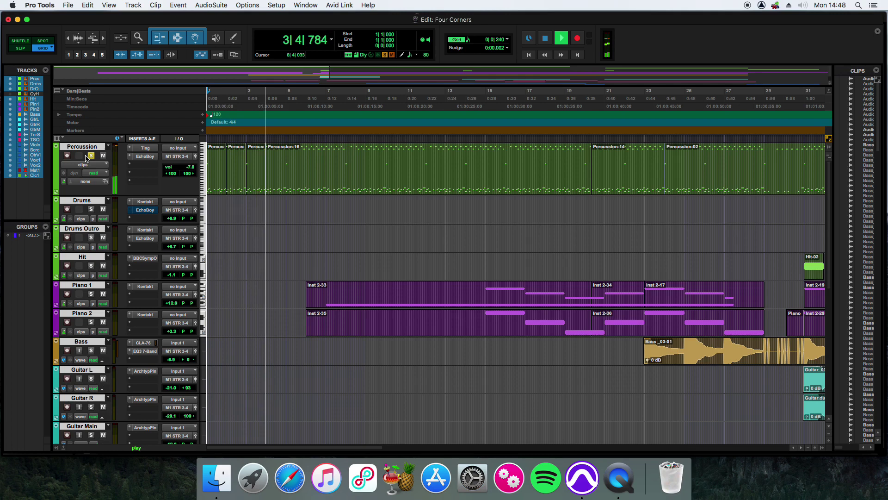
key("space")
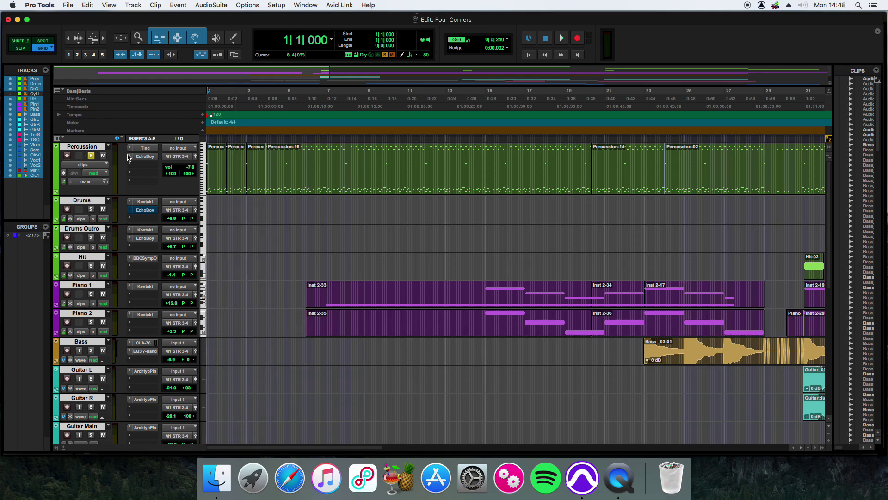
left_click(143, 148)
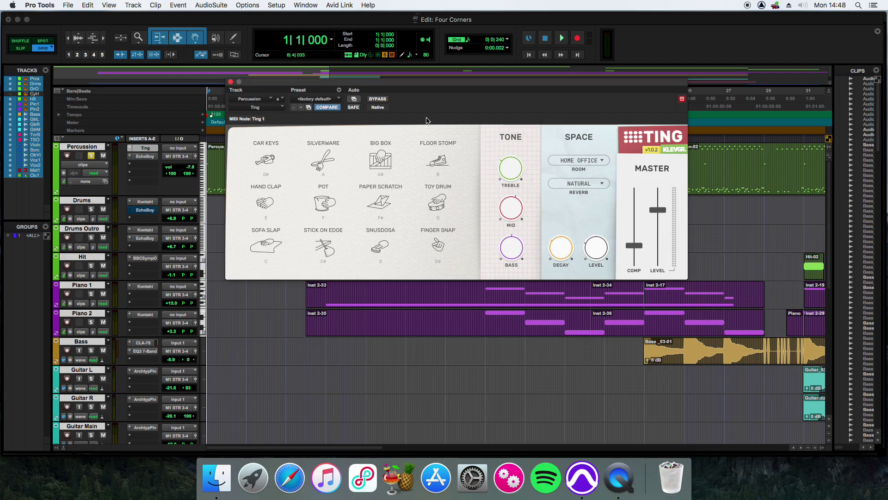
Unsolo Percussion and close its Ting window, then view and close its EchoBoy effect
left_click(91, 155)
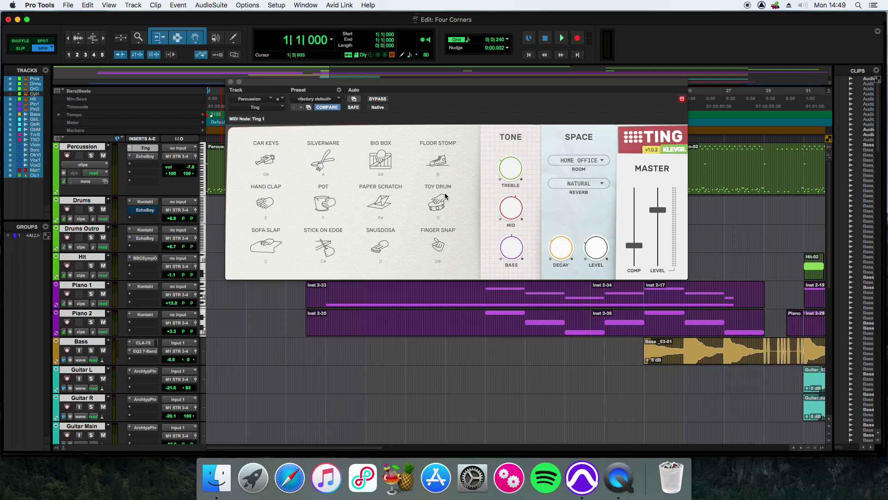
left_click(230, 82)
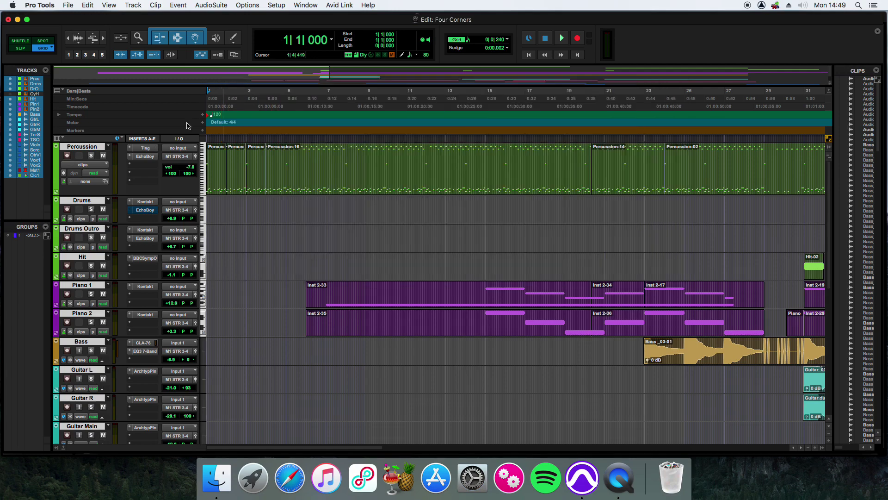
left_click(148, 157)
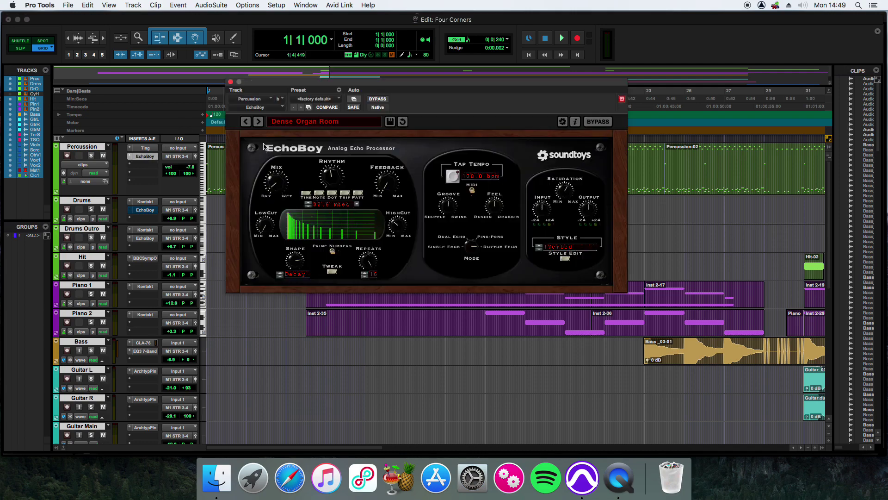
left_click(230, 82)
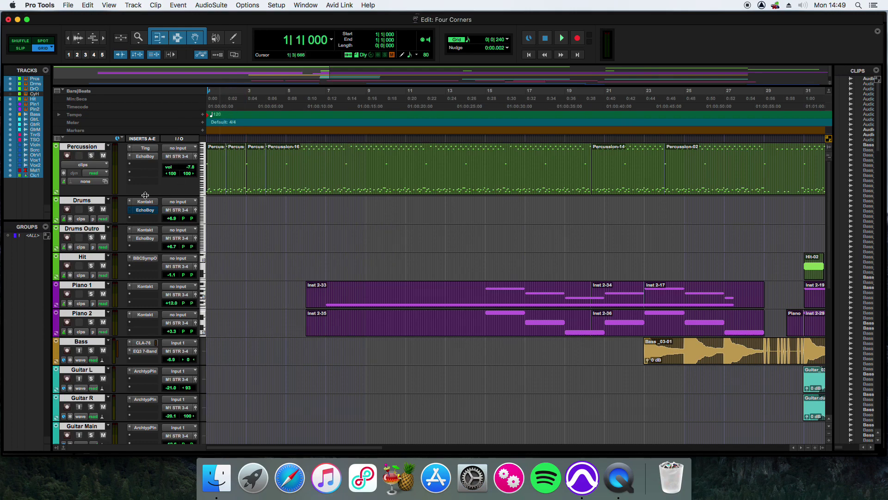
Shrink the Percussion track, then audition the Drums track's Kontakt full kit and close it
left_click_drag(145, 195, 147, 170)
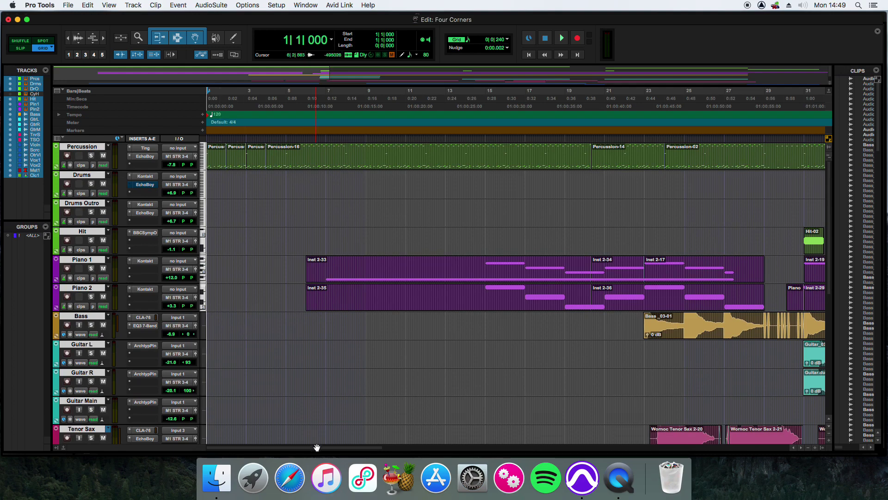
left_click_drag(318, 447, 633, 460)
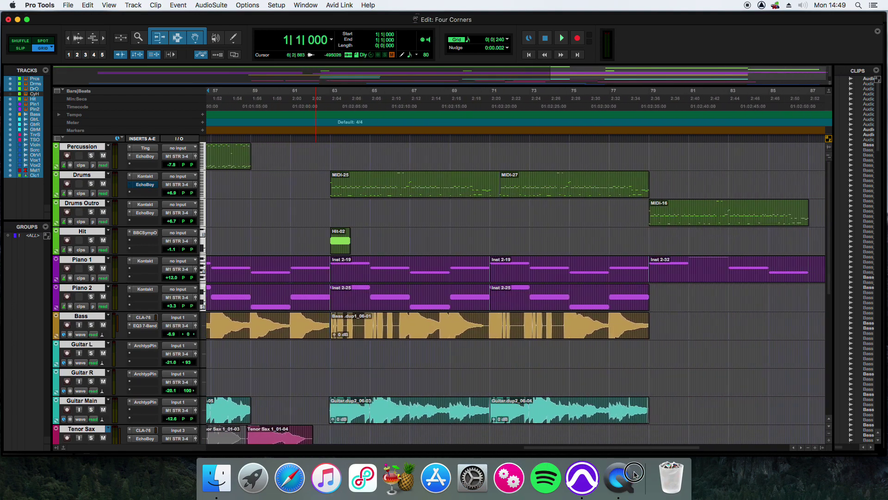
left_click(145, 176)
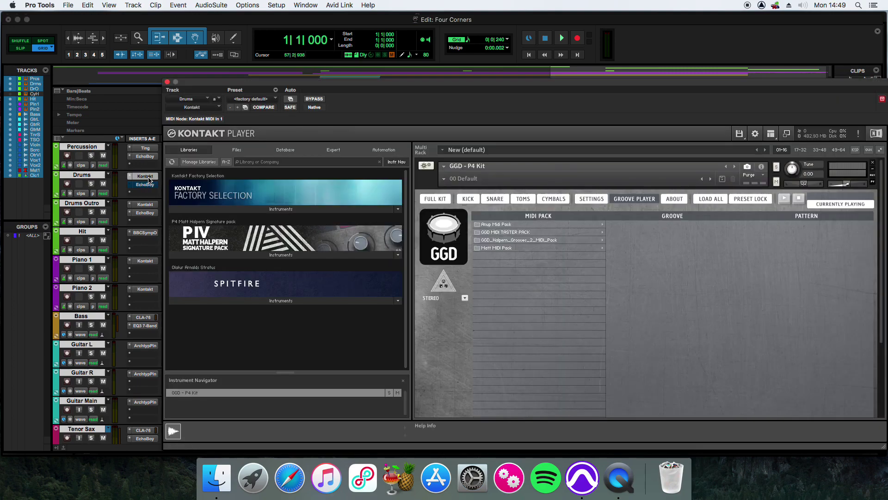
left_click(448, 241)
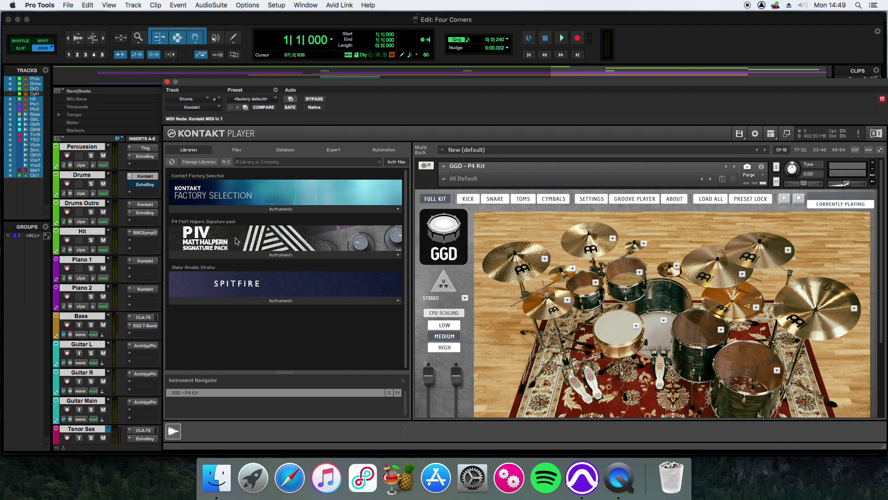
scroll(544, 309, "down", 1)
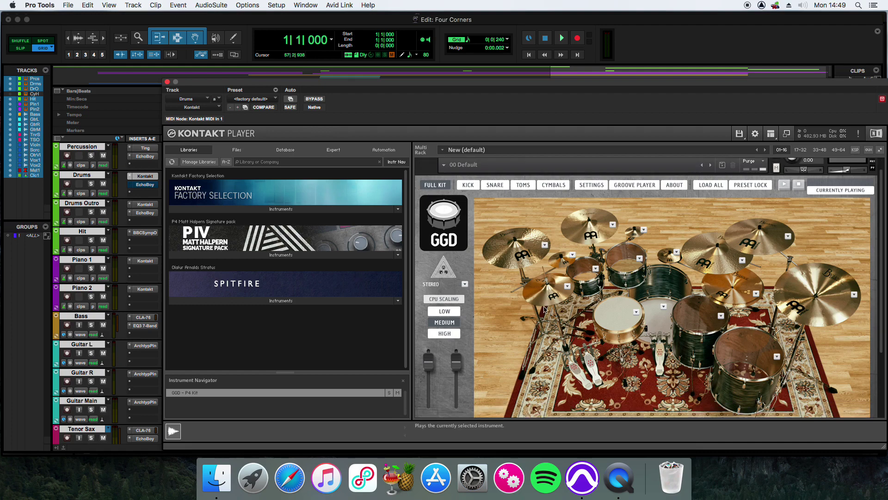
left_click(608, 316)
left_click(577, 238)
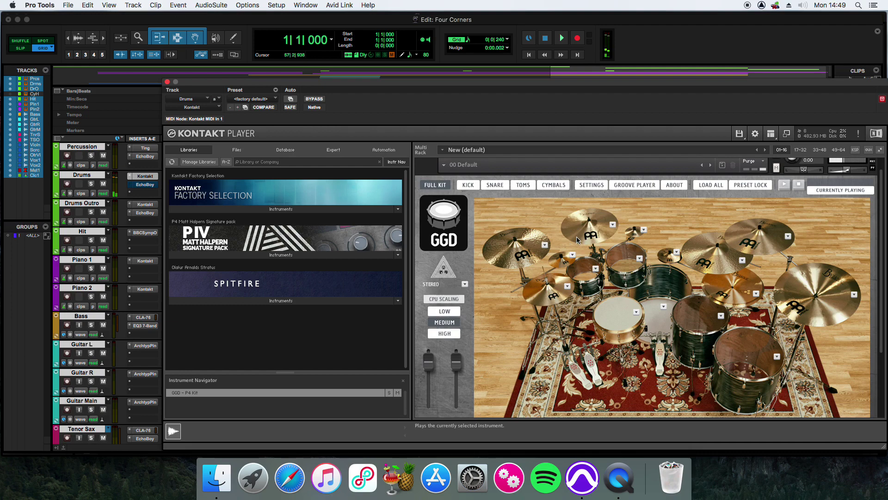
left_click(167, 82)
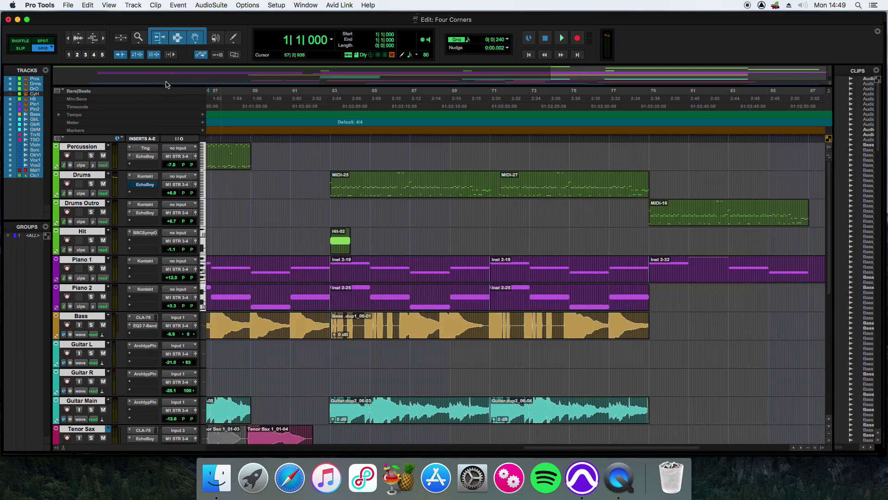
Solo Drums, play it from bar 62, stop, and unsolo it
left_click(92, 184)
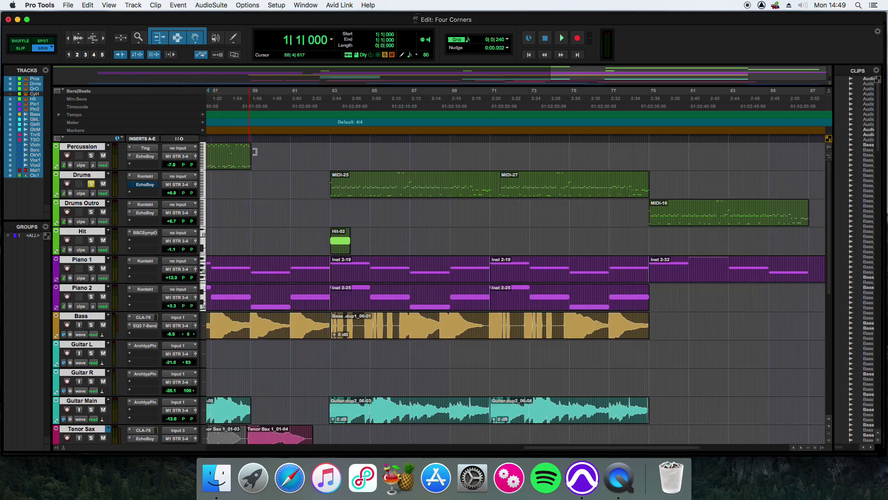
left_click(328, 142)
key("space")
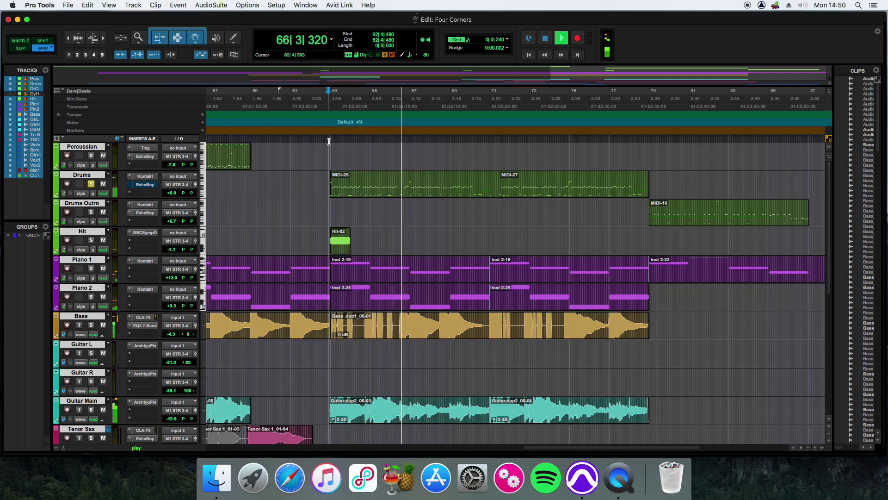
key("space")
left_click(90, 183)
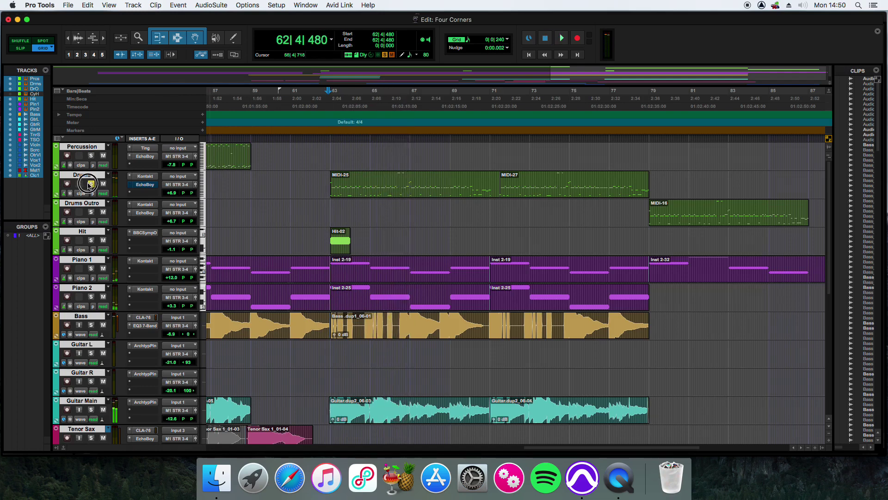
left_click(90, 183)
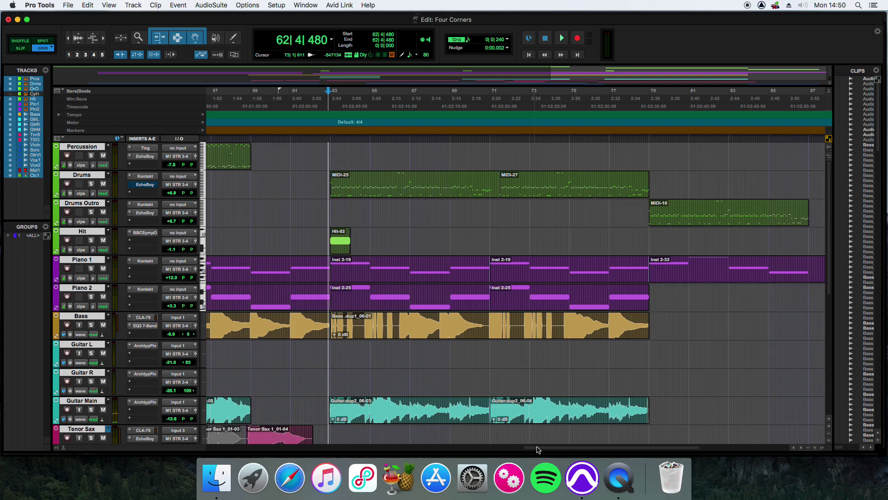
View and close the Drums Outro track's EchoBoy effect
left_click_drag(538, 449, 581, 448)
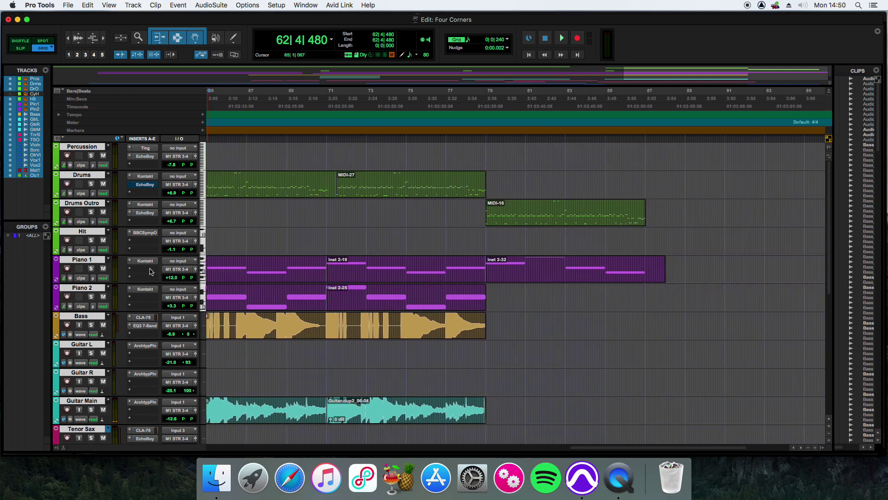
left_click(146, 213)
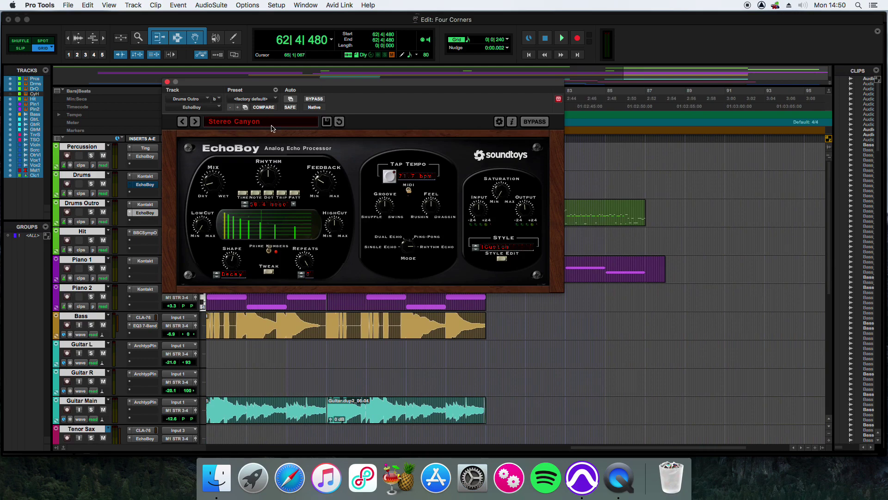
left_click(168, 83)
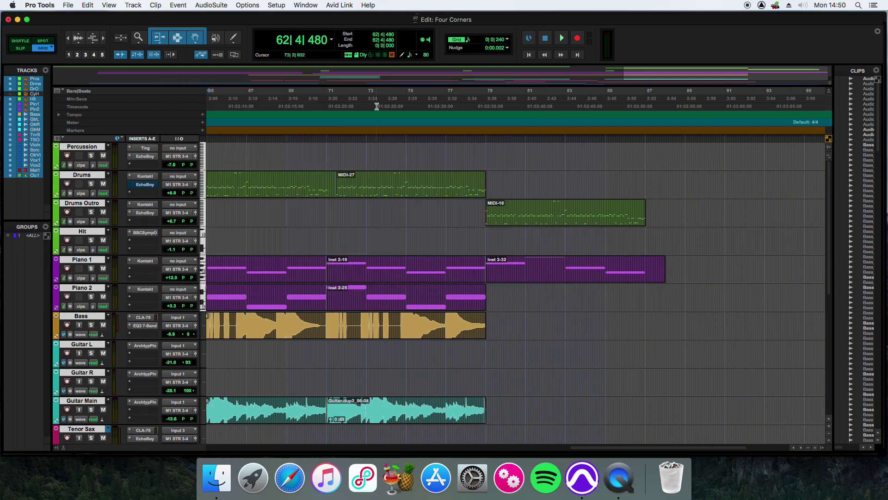
Solo Drums Outro and play it from bar 78|4|480, then stop
left_click(484, 140)
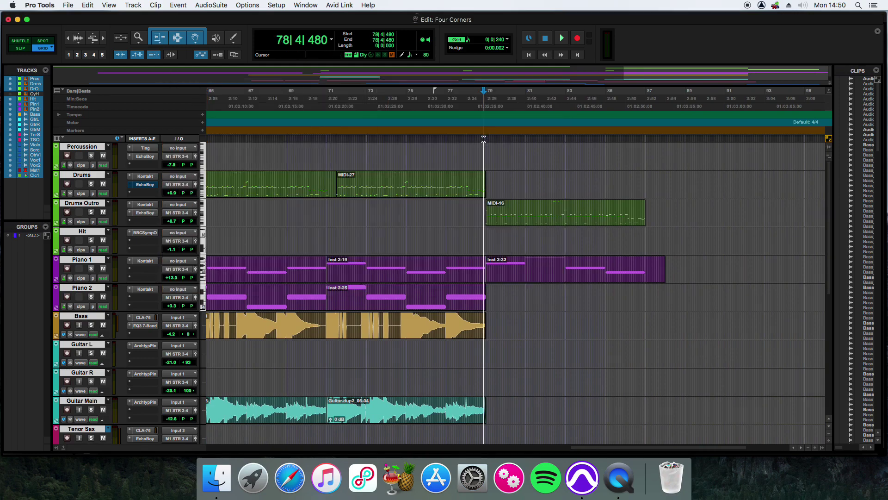
left_click(91, 212)
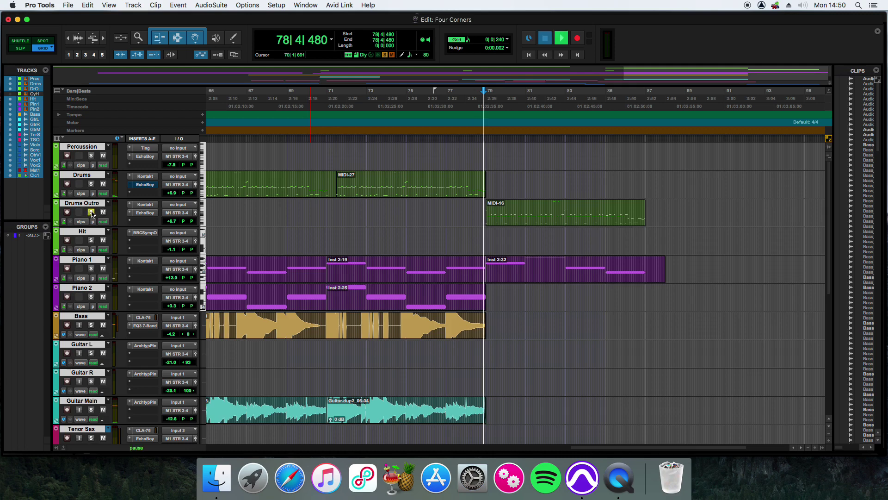
key("space")
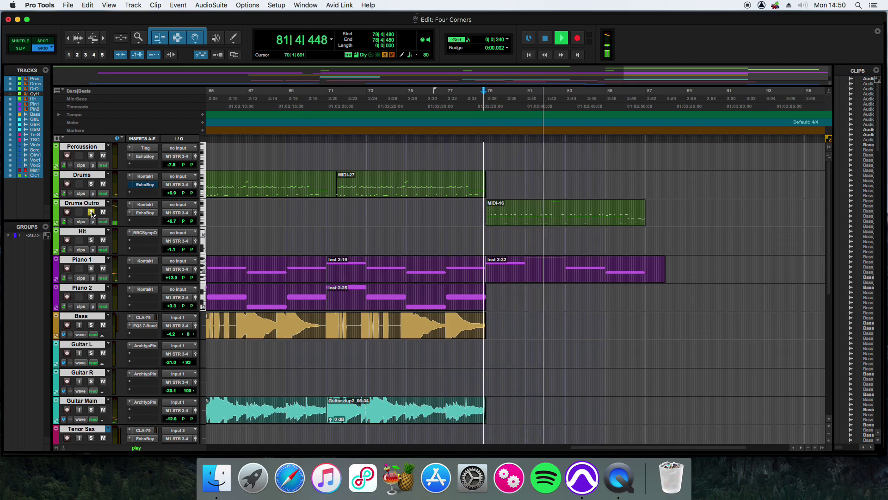
key("space")
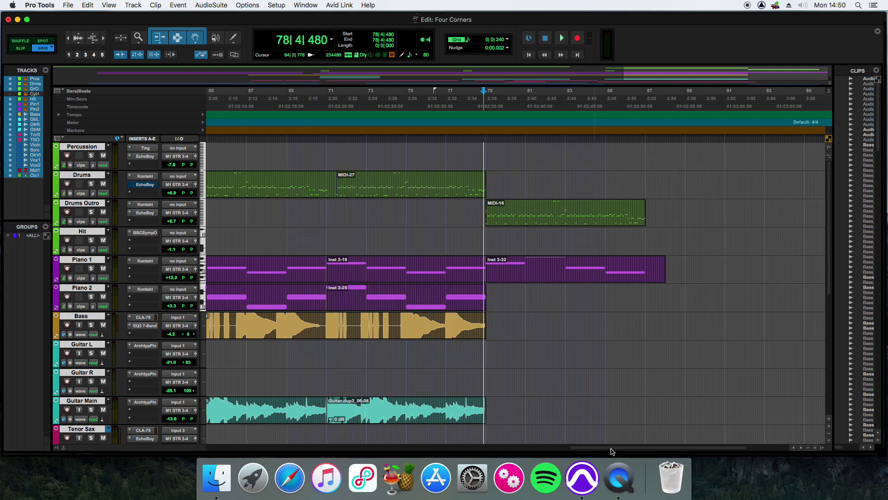
Solo the Hit track and view its BBC Symphony Orchestra instrument, then close it
left_click_drag(612, 451, 367, 455)
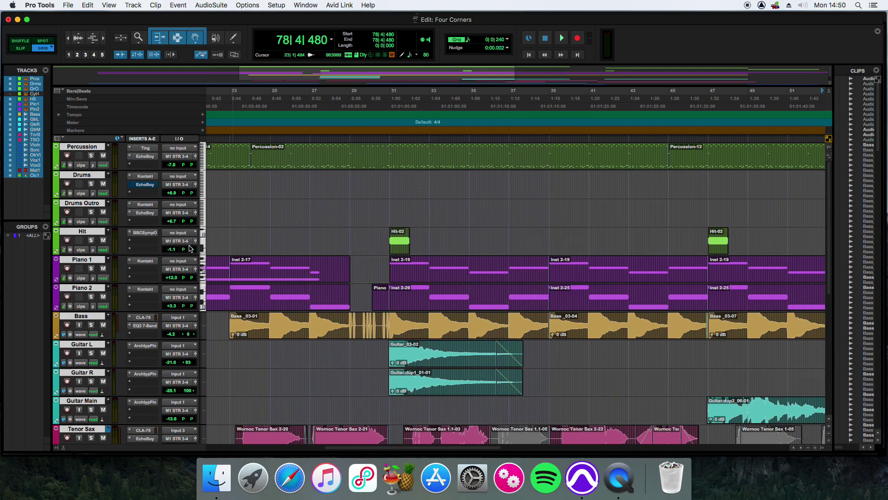
left_click(91, 240)
left_click(144, 234)
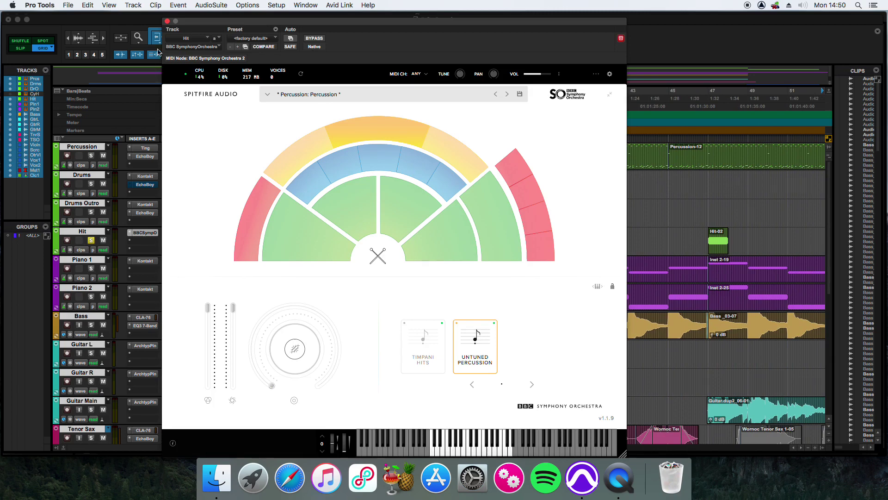
left_click(167, 21)
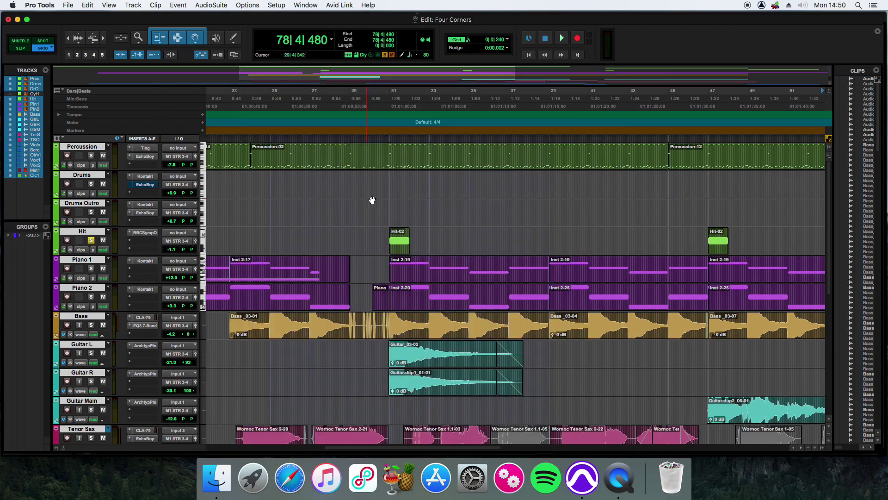
Play the soloed Hit track from bar 30|4, then unsolo and mute it
left_click(388, 230)
key("space")
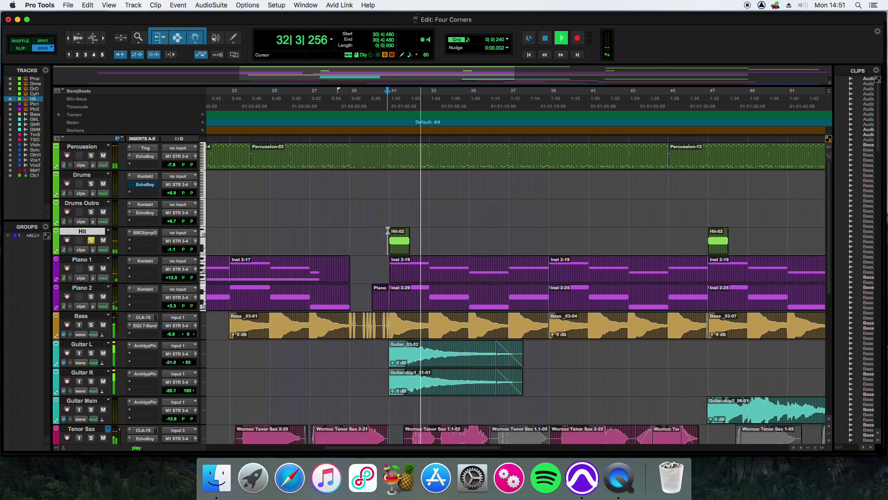
key("space")
left_click(91, 239)
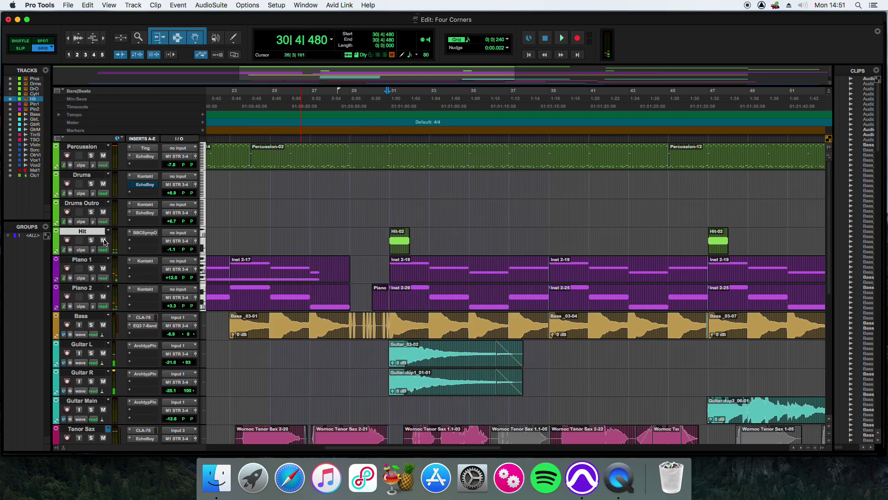
left_click(103, 240)
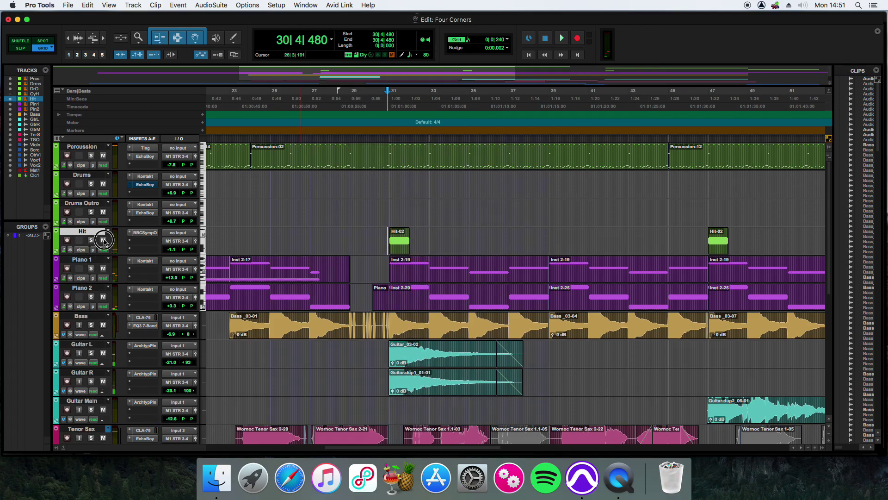
Play the full mix from bar 30|4, then again from 30|3|240
left_click(385, 140)
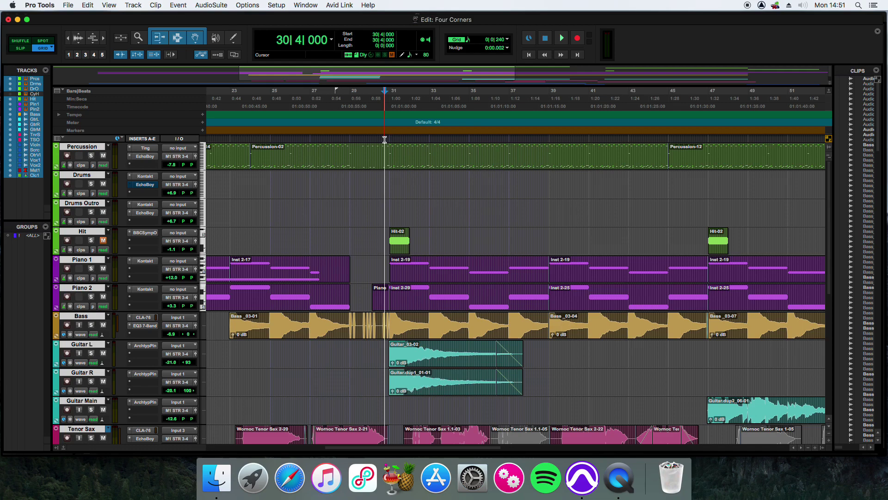
key("space")
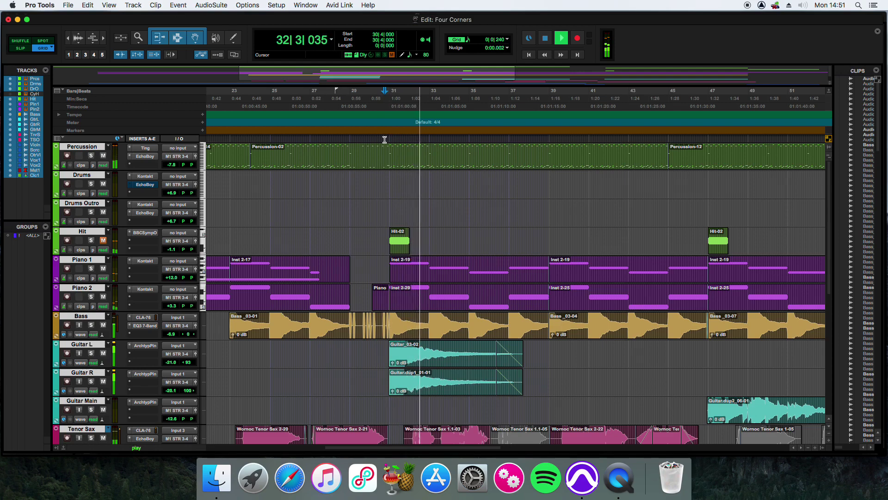
key("space")
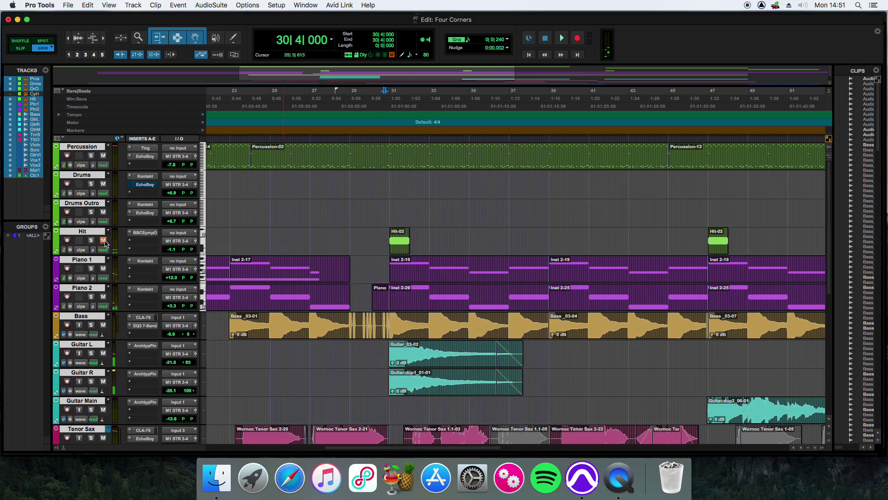
left_click(380, 136)
key("space")
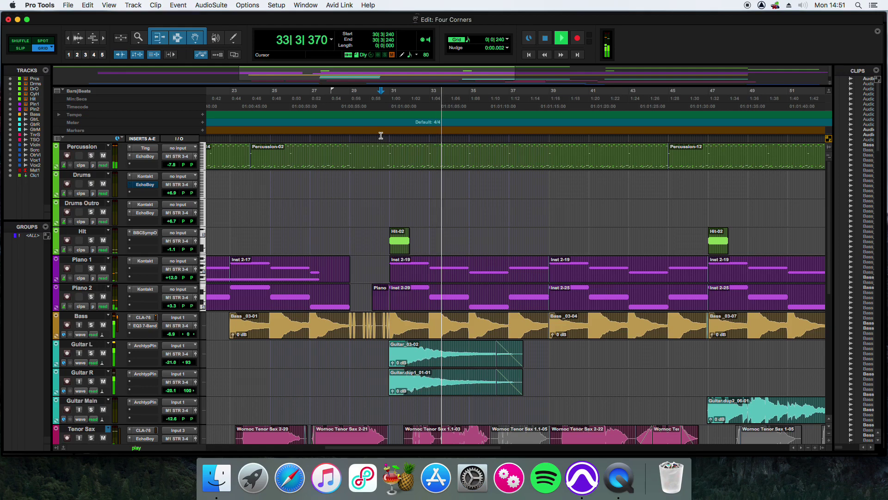
key("space")
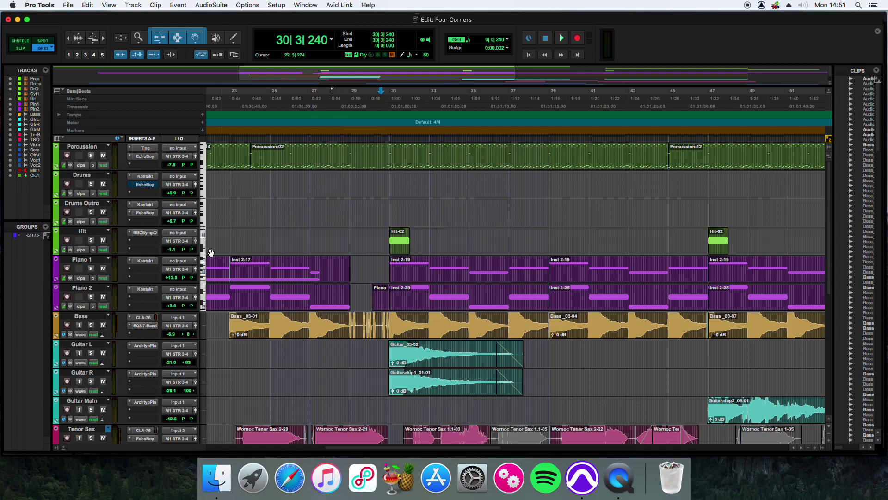
Solo Piano 1, play it from 30|3|720, and open its Kontakt '02 Matrix - Looped Rhythms' instrument
left_click(91, 268)
left_click(383, 264)
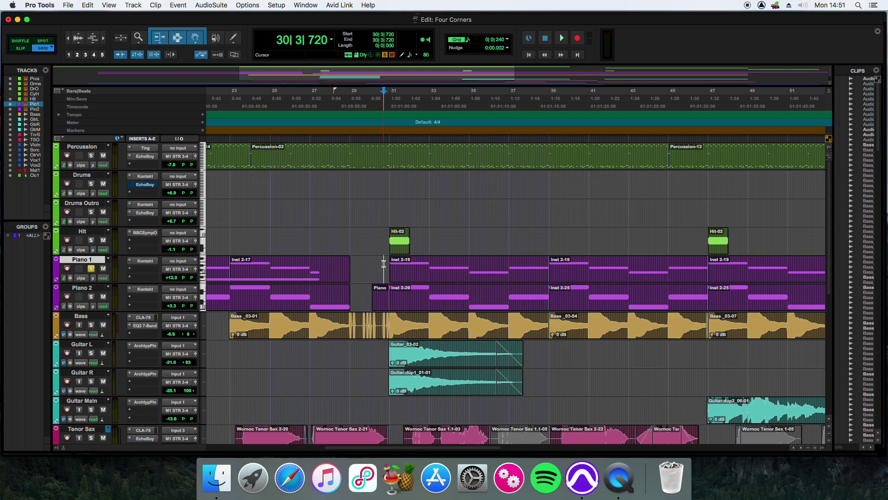
key("space")
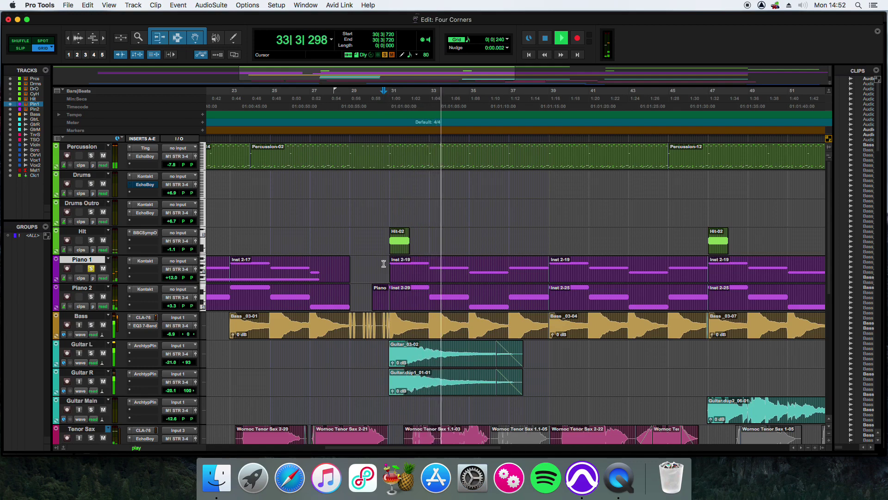
key("space")
left_click(146, 260)
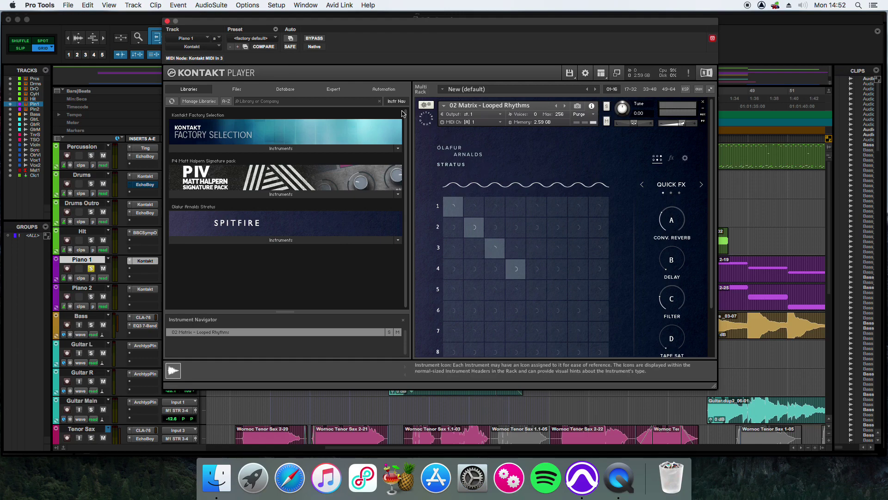
Close Piano 1's Kontakt, solo Piano 2, and open its Kontakt '05 Synth Matrix - Swarms'
left_click(168, 22)
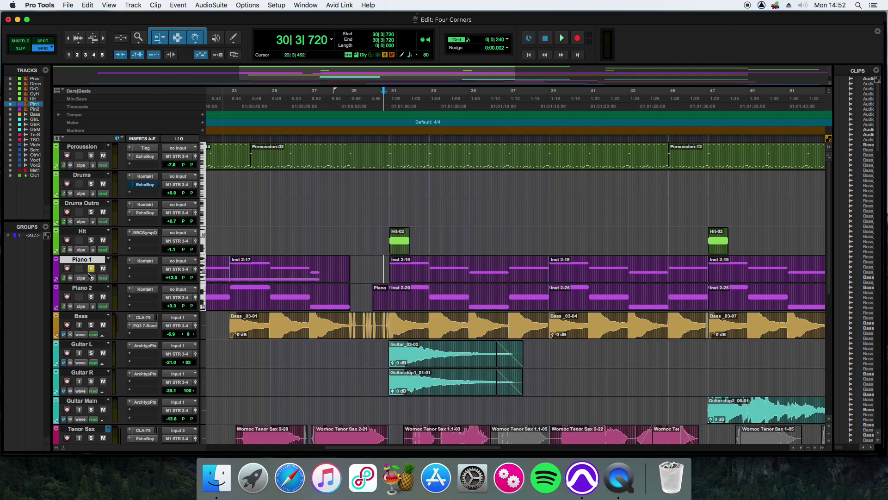
left_click(91, 296)
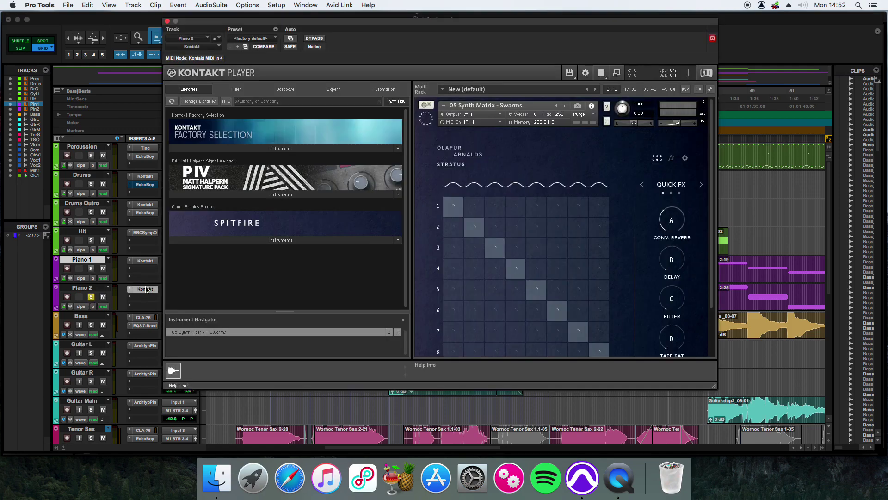
left_click(146, 289)
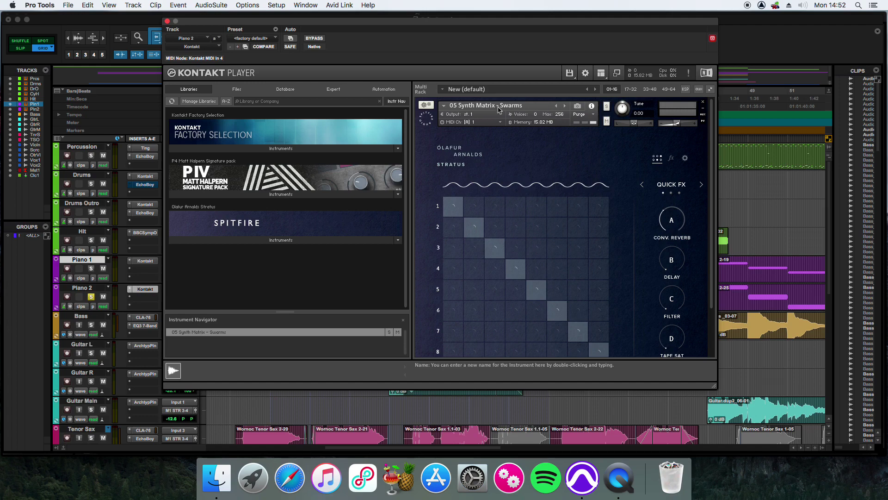
left_click(168, 21)
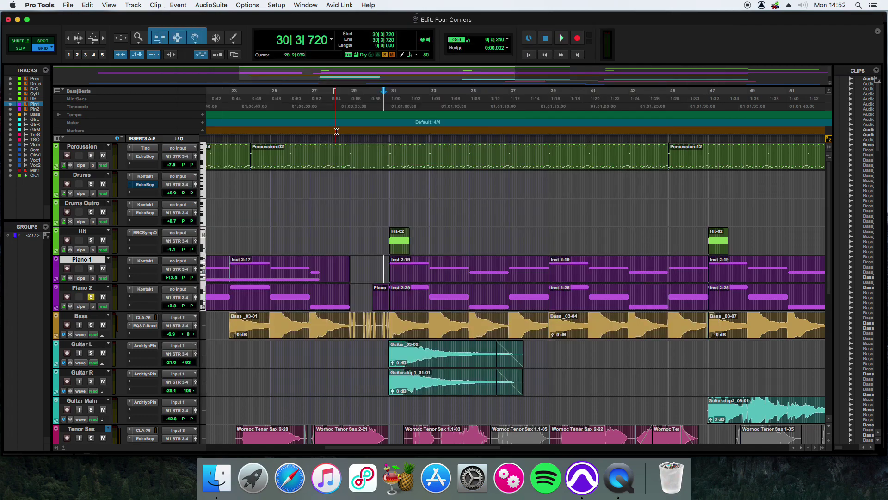
key("space")
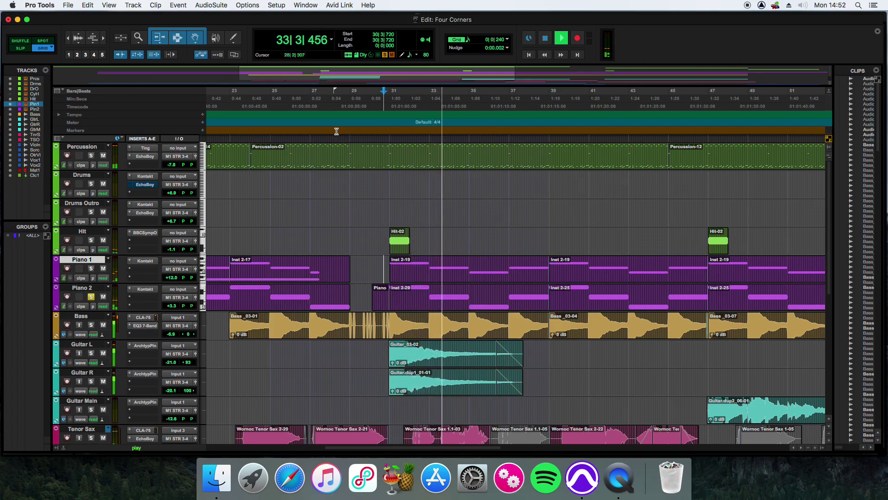
key("space")
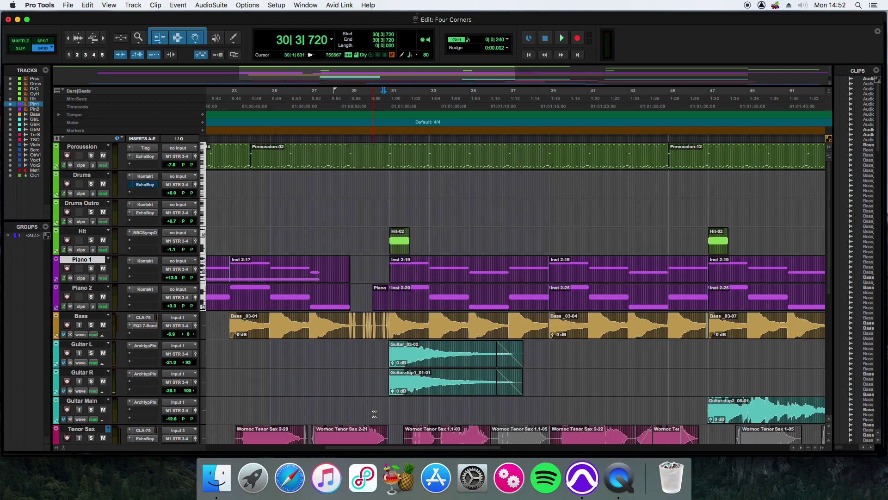
left_click_drag(382, 451, 364, 451)
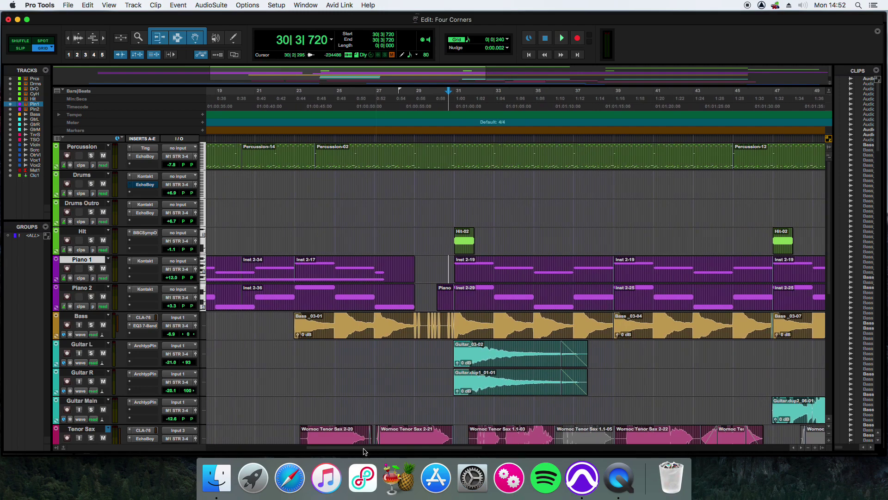
Solo Bass and play it from bar 62|4|480, then stop
left_click(91, 325)
left_click_drag(438, 447, 632, 447)
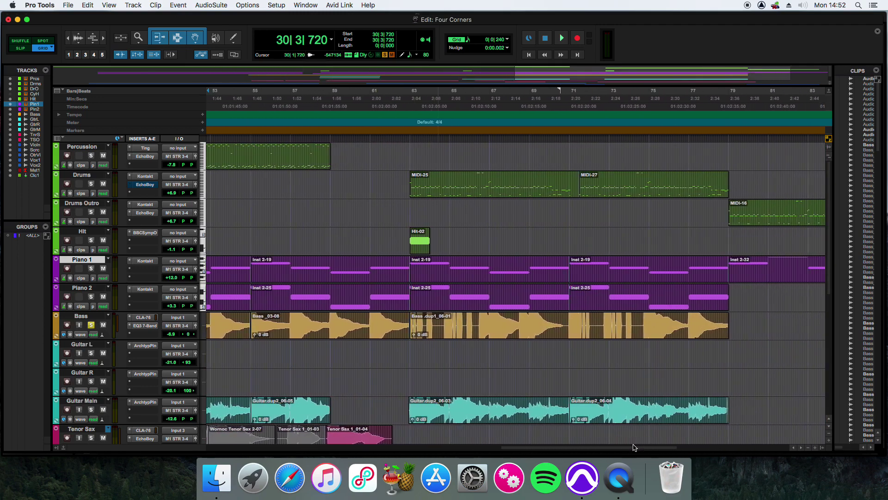
left_click(408, 140)
key("space")
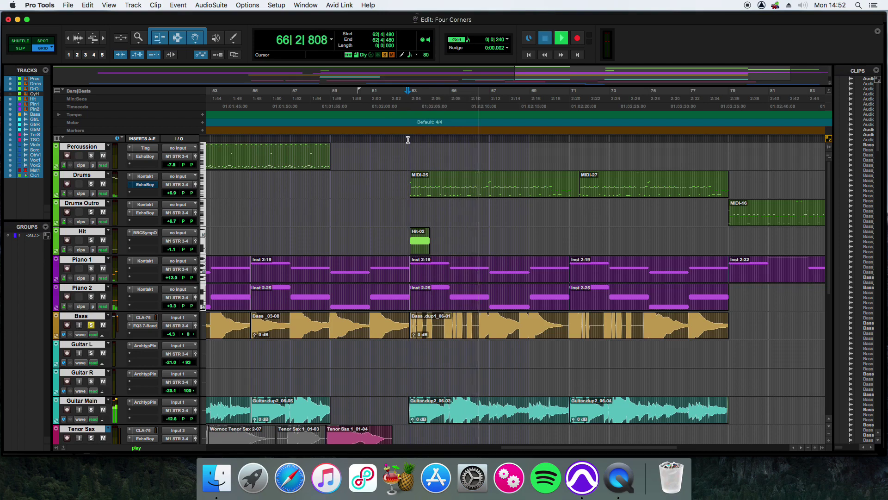
key("space")
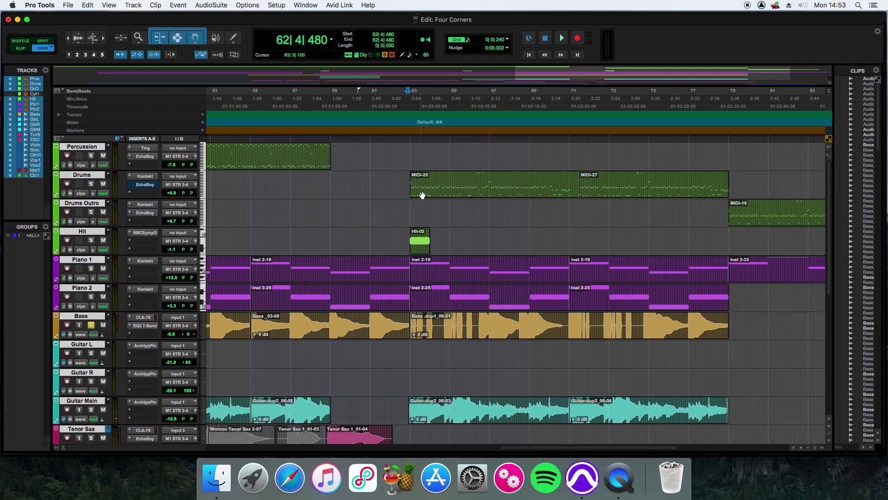
Solo the Drums and play them from 62|3|720, then stop
left_click(91, 183)
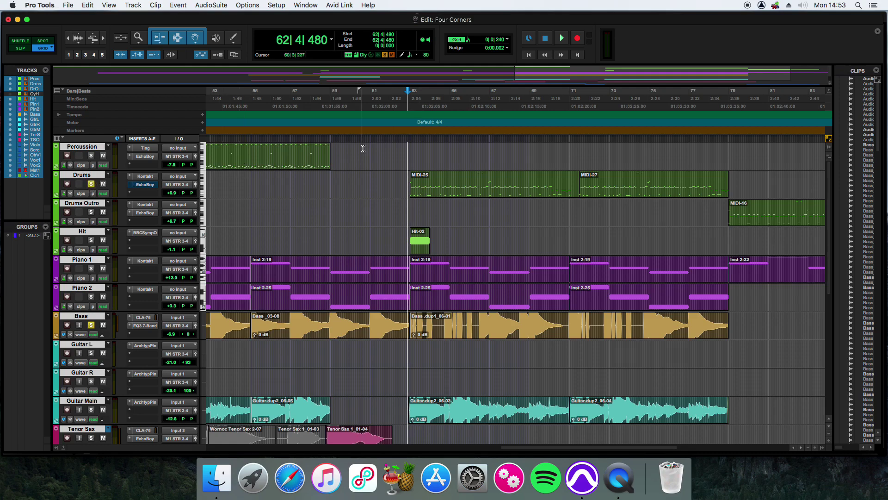
left_click(405, 139)
key("space")
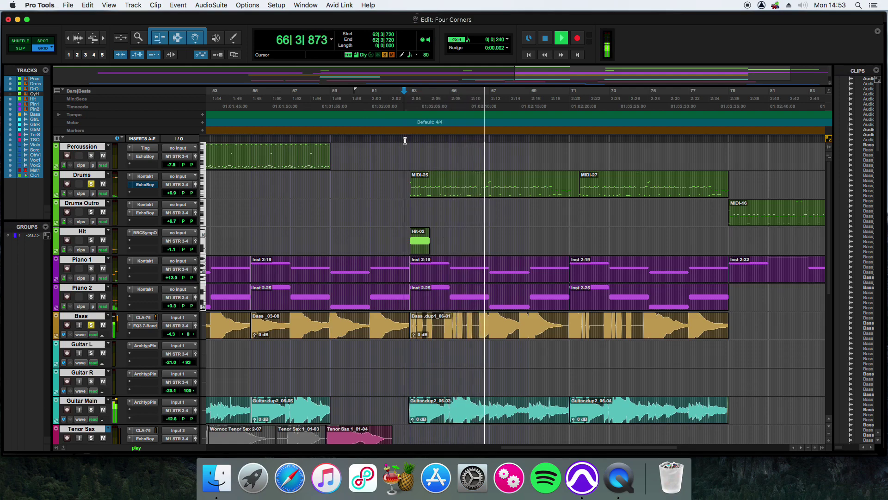
key("space")
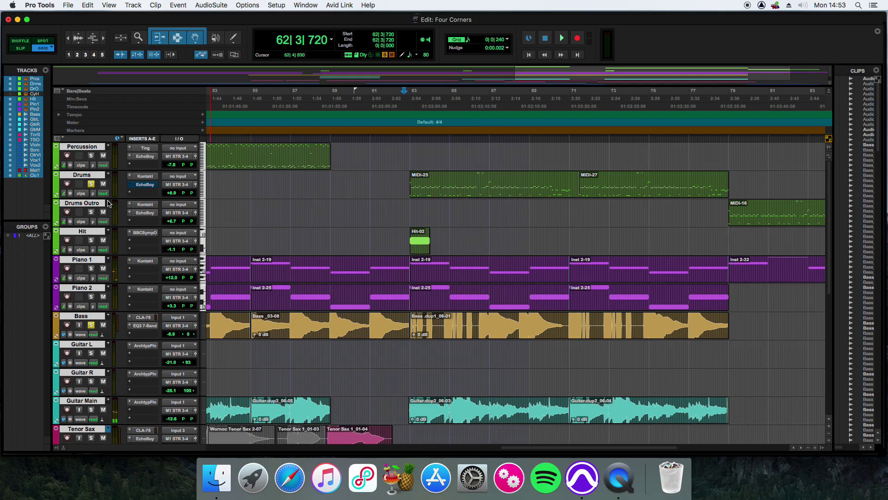
Unsolo the Drums and Bass tracks
left_click(91, 183)
left_click(92, 325)
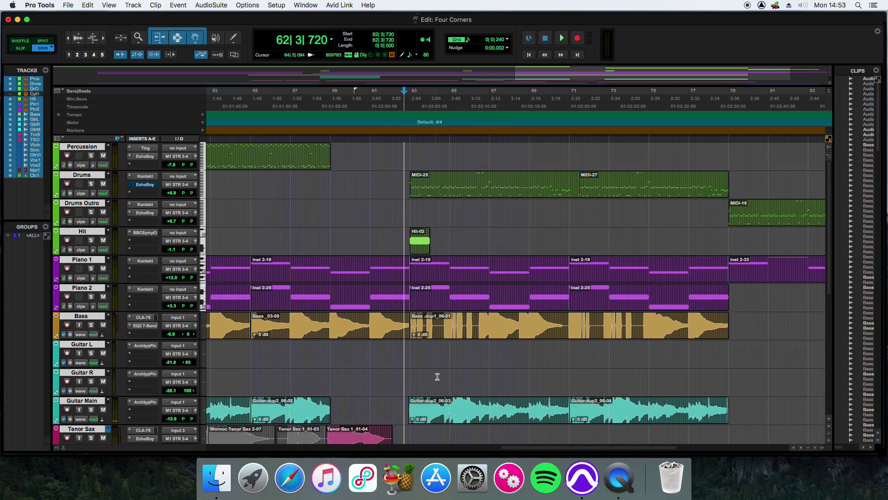
left_click_drag(570, 447, 525, 451)
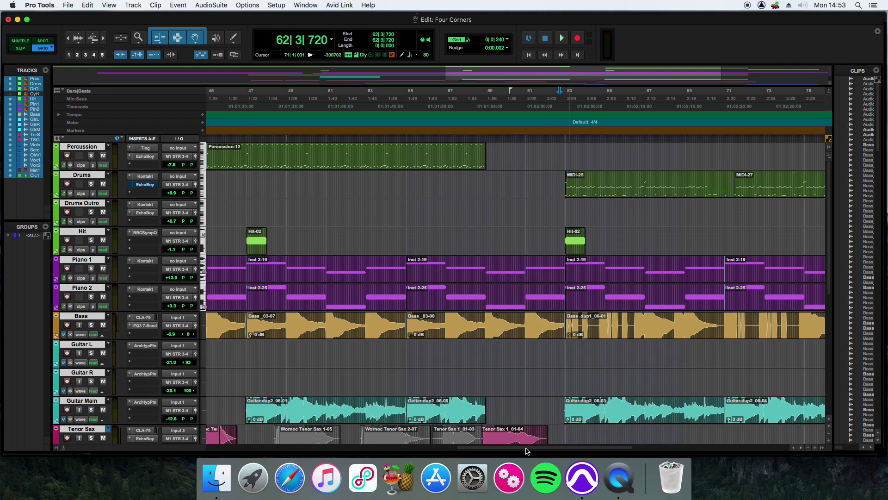
Zoom out to the whole song and solo Guitar R alongside Guitar L
key("super+bracketleft")
key("super+bracketleft")
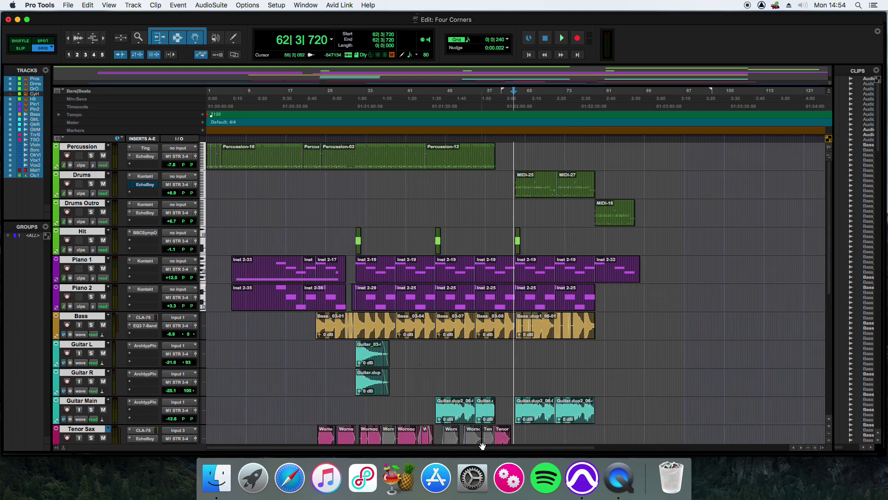
left_click_drag(484, 449, 466, 450)
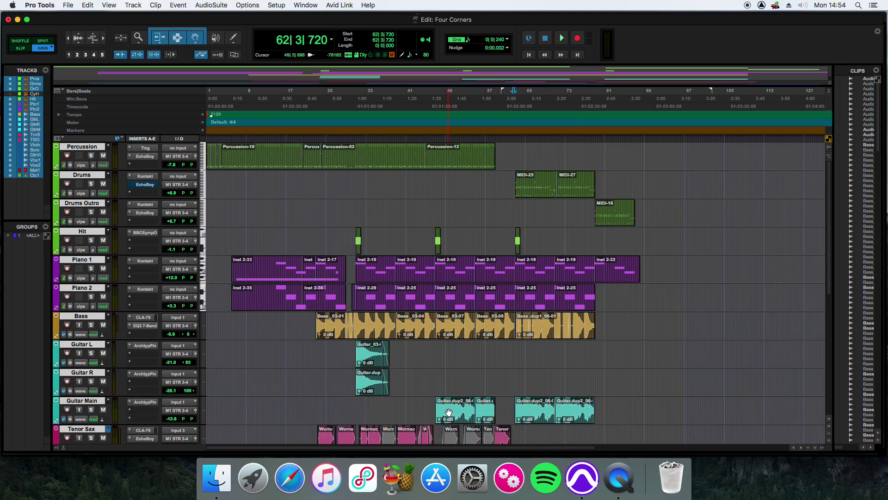
scroll(448, 412, "down", 3)
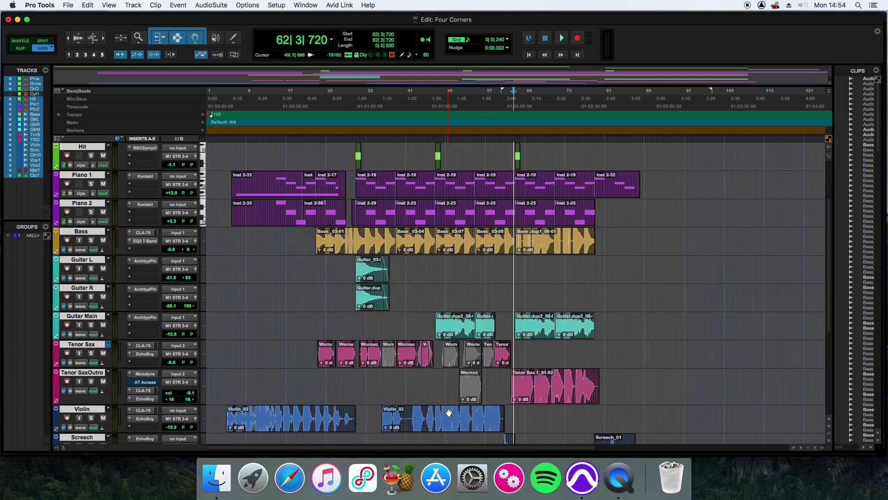
left_click(91, 296)
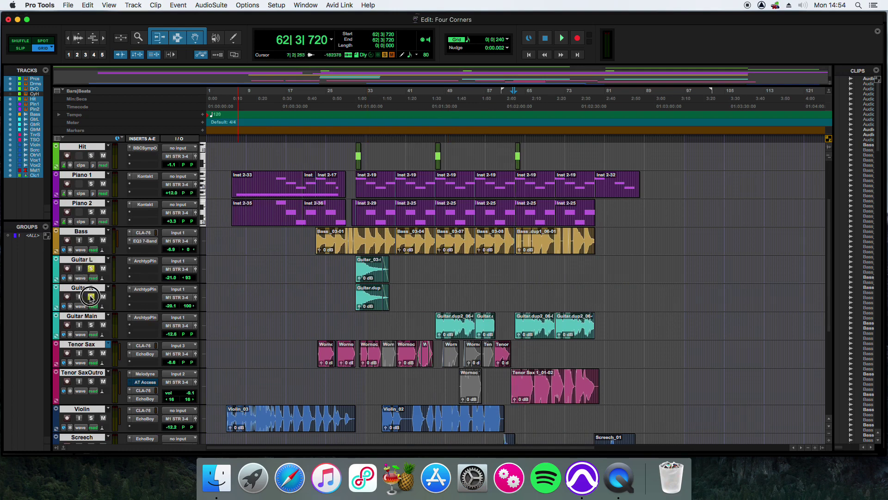
Play the soloed guitars from 30|3|240, stop, then unsolo Guitar R
left_click(353, 269)
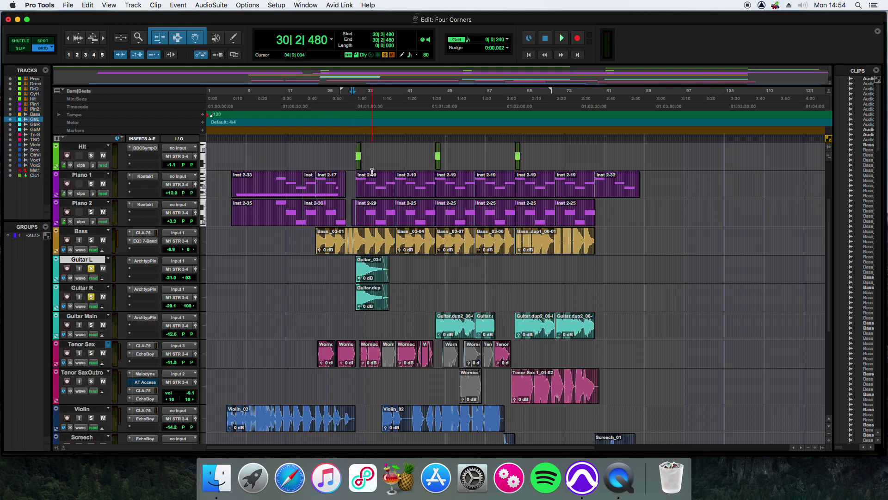
left_click(354, 139)
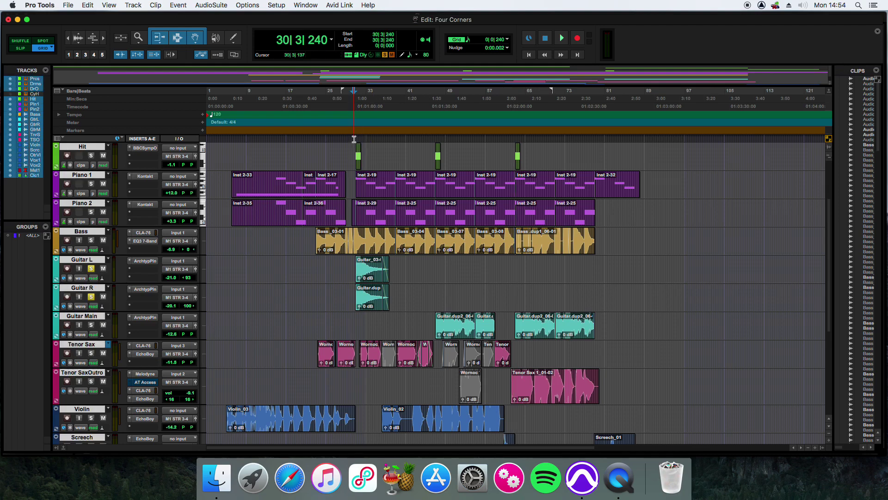
key("super+bracketright")
key("space")
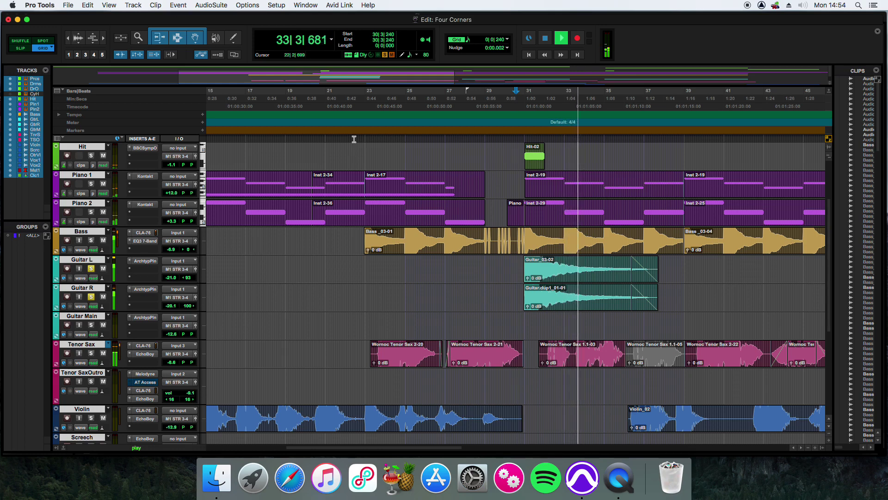
key("space")
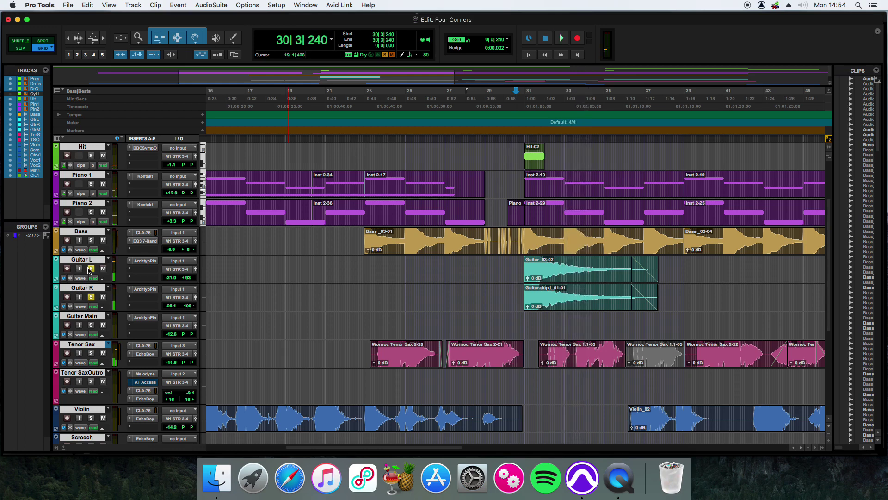
left_click(92, 296)
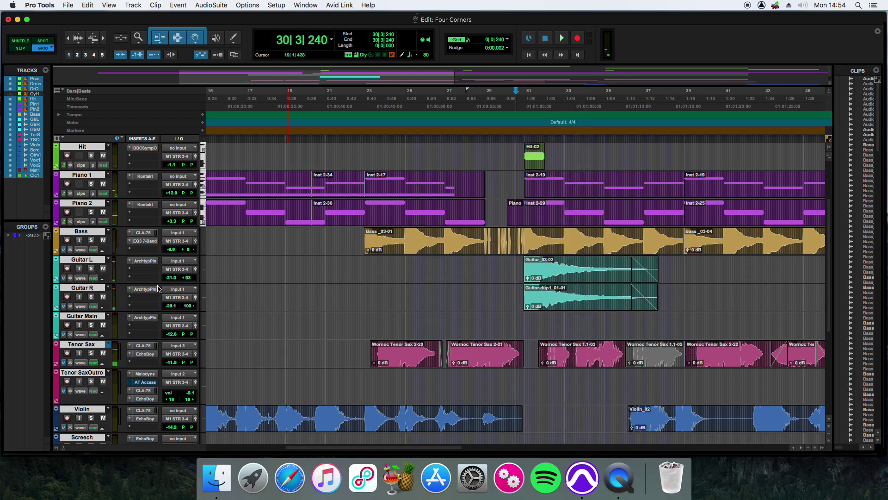
View and close Guitar L's Archetype Plini amp, then solo Guitar Main
left_click(145, 260)
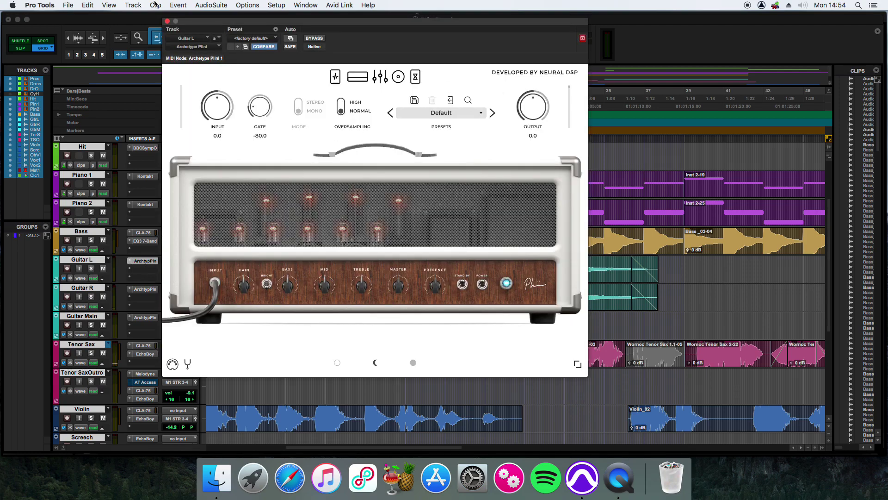
left_click(167, 22)
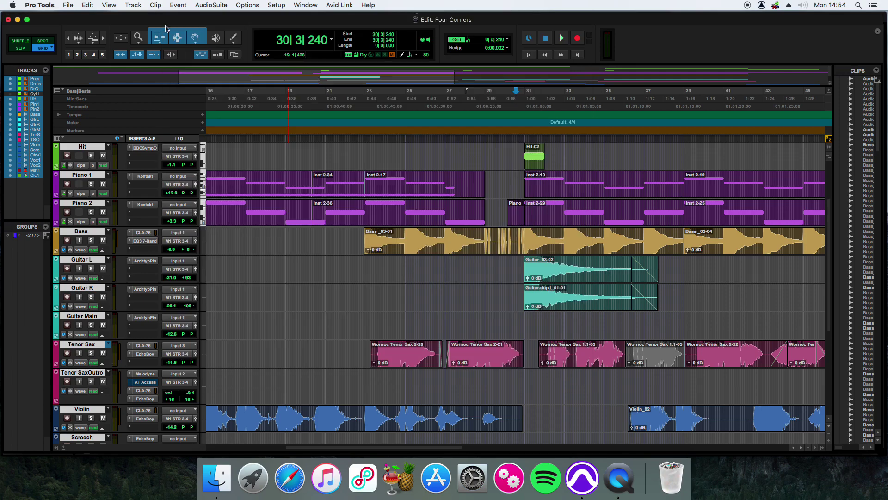
left_click(92, 325)
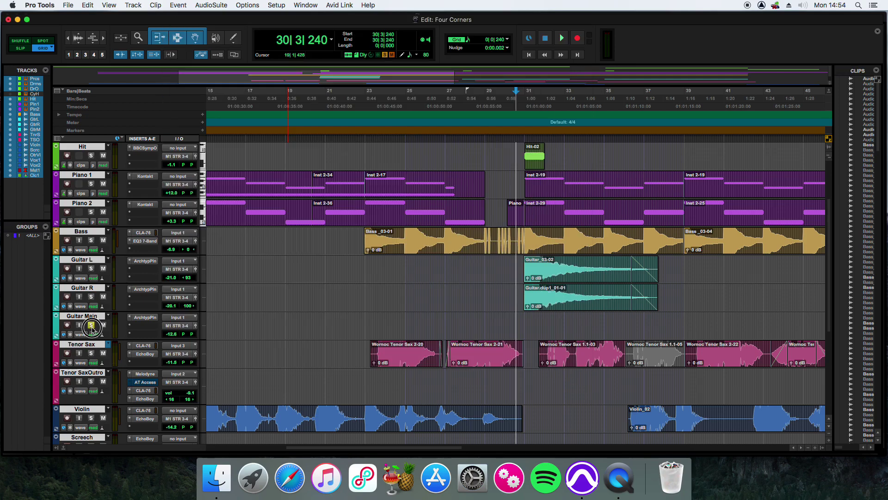
left_click_drag(318, 450, 463, 459)
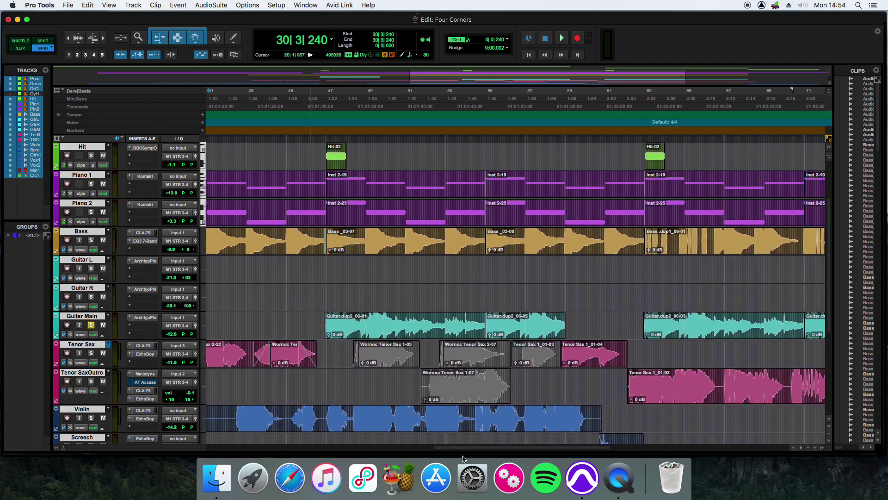
Play the soloed Guitar Main from bar 46, stop, and unsolo it
left_click(321, 316)
key("space")
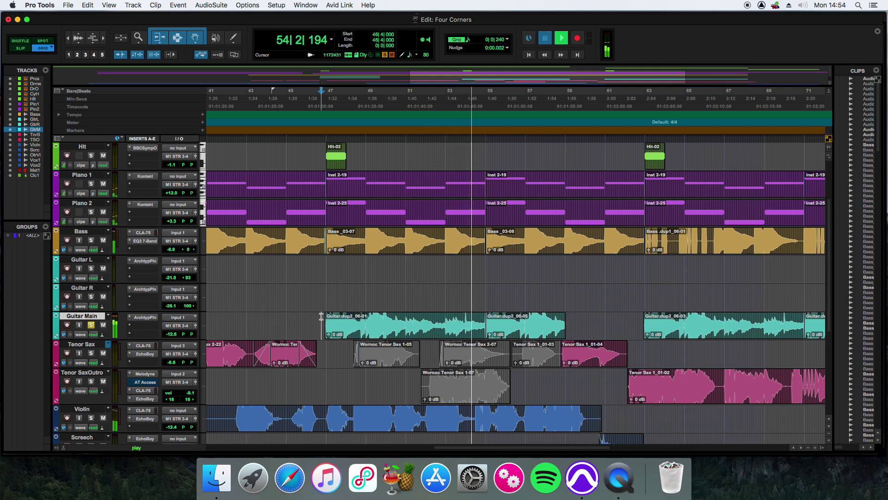
key("space")
left_click(91, 325)
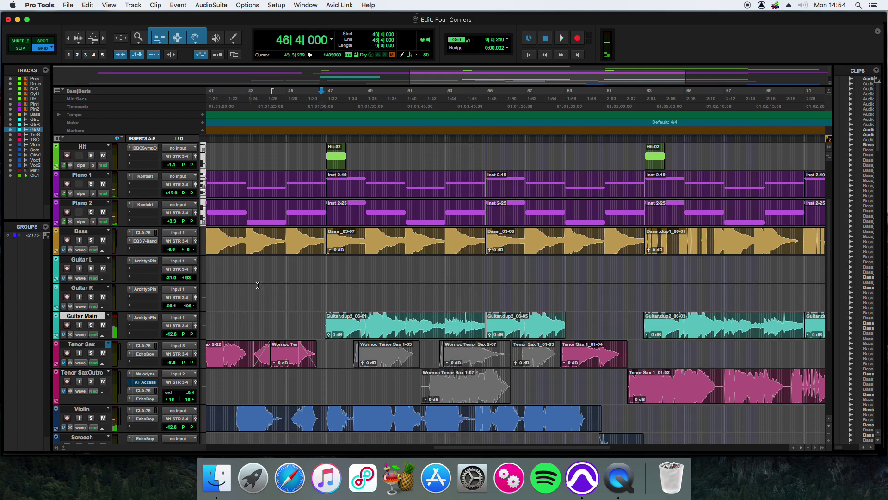
Play the full mix from 45|2|480 and stop
left_click(293, 140)
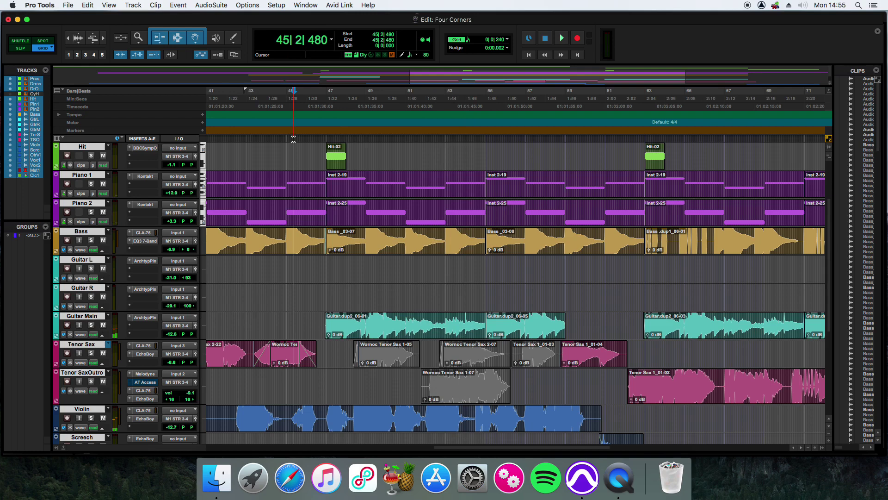
key("space")
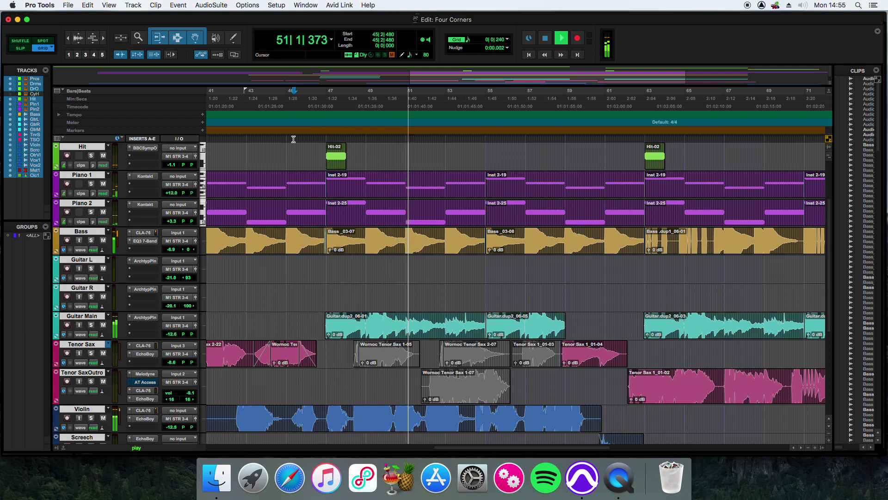
key("space")
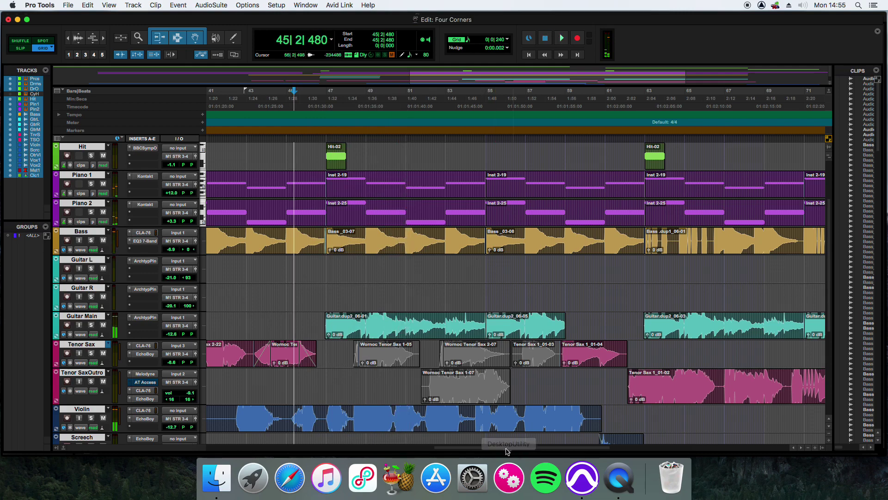
Play Vox 1 from a point on its track, then open its Melodyne editor past the welcome notice
left_click_drag(508, 447, 334, 447)
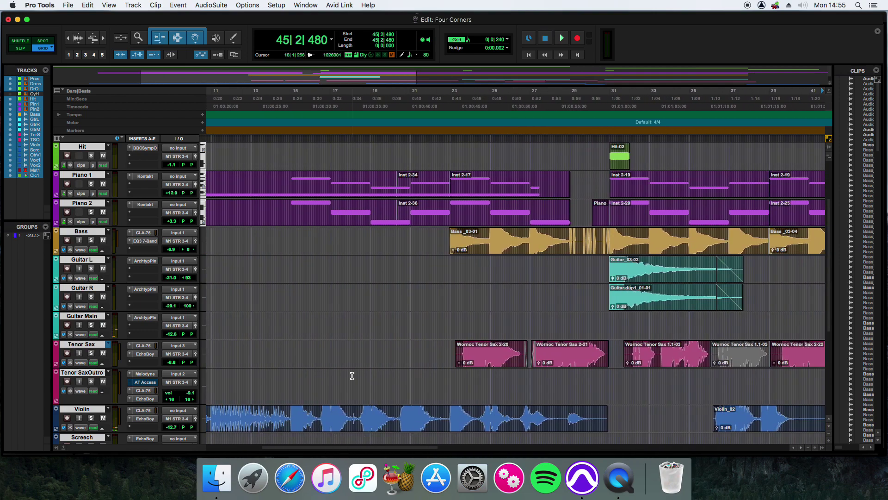
scroll(352, 376, "down", 10)
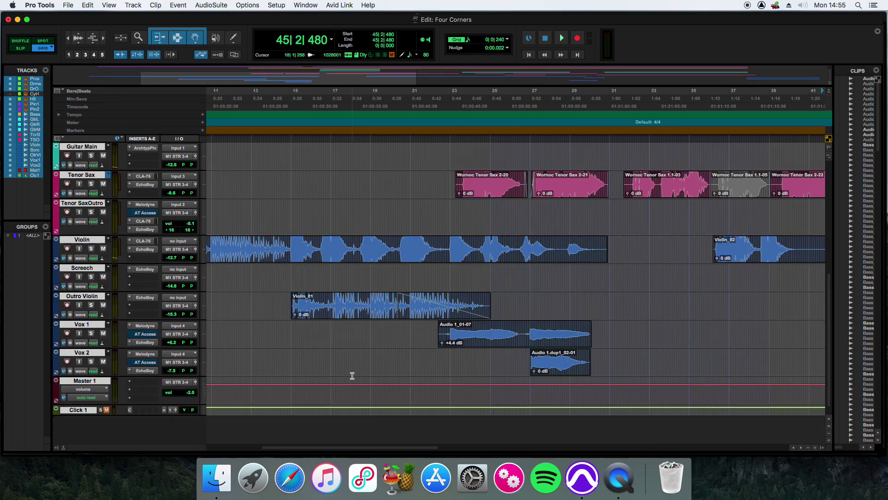
left_click_drag(370, 447, 380, 447)
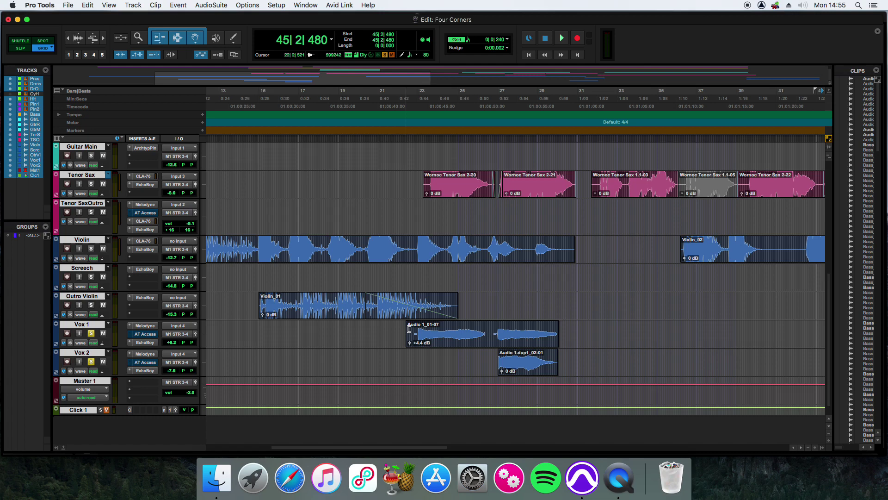
left_click(412, 331)
key("space")
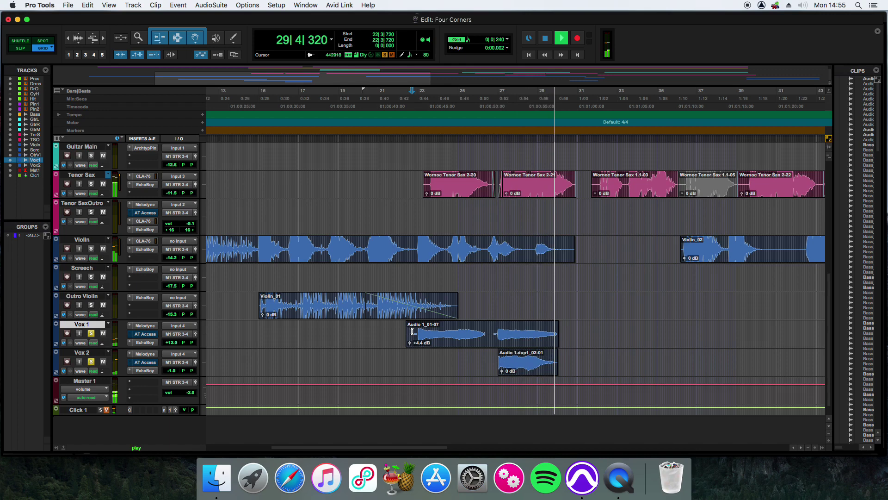
key("space")
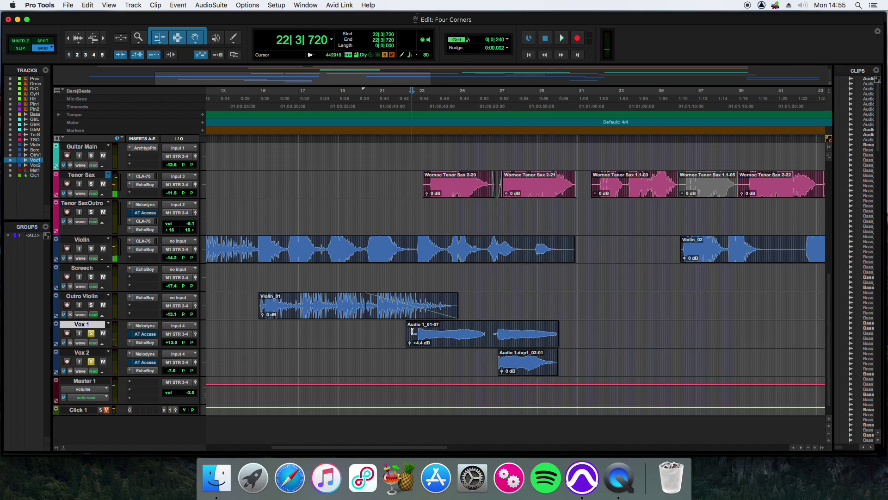
left_click(144, 326)
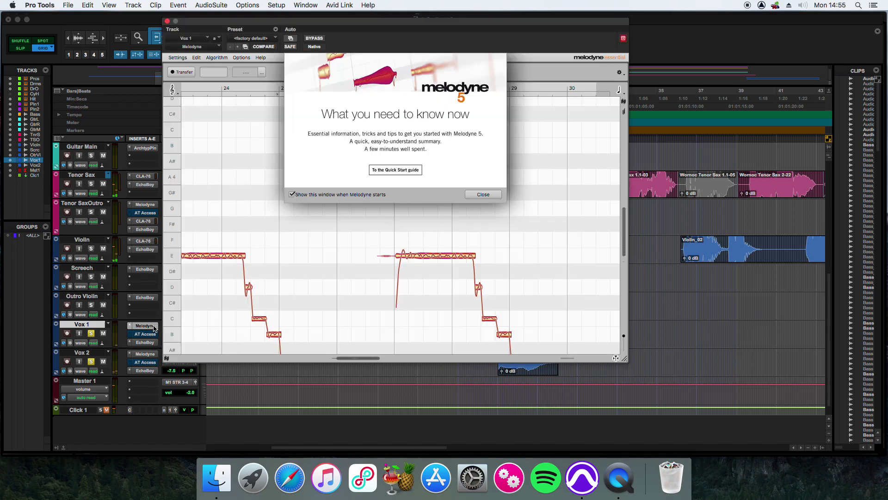
left_click(482, 195)
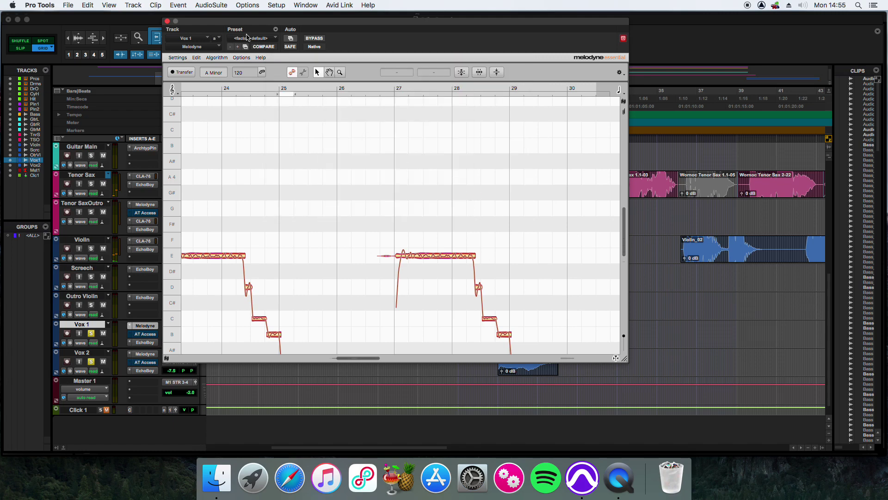
Close the Melodyne editor and unsolo Vox 1 and Vox 2
left_click(167, 22)
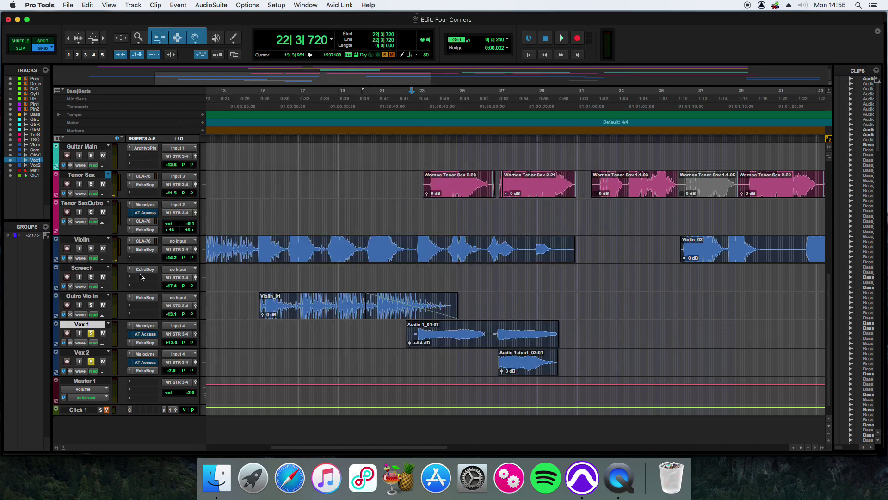
left_click(91, 333)
left_click(91, 361)
Solo the Violin and play it from 4|4|720, then stop
left_click_drag(401, 447, 340, 447)
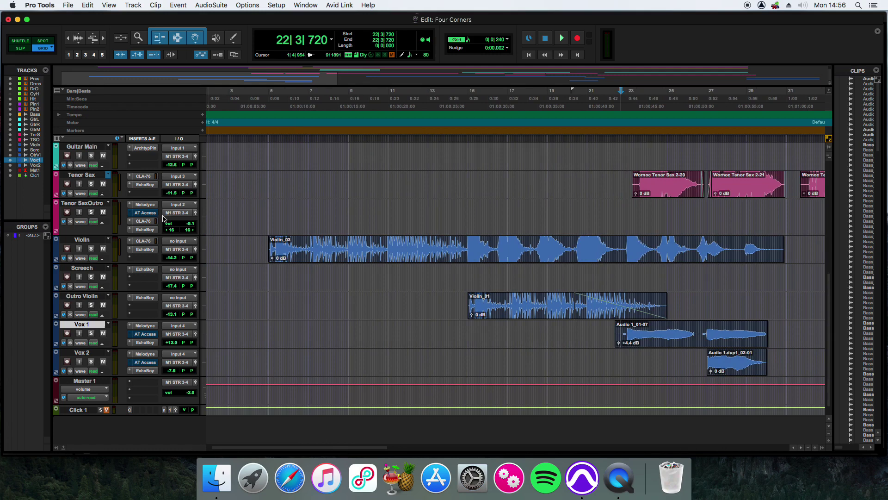
left_click(92, 249)
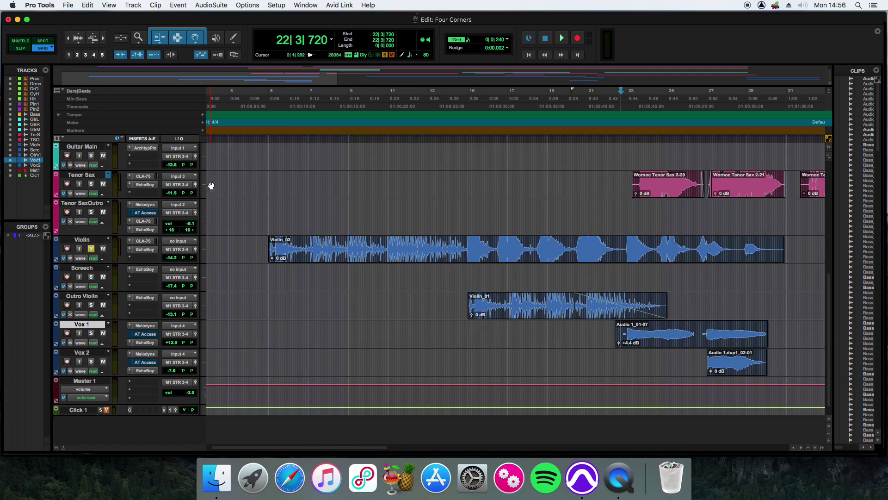
left_click(267, 140)
key("space")
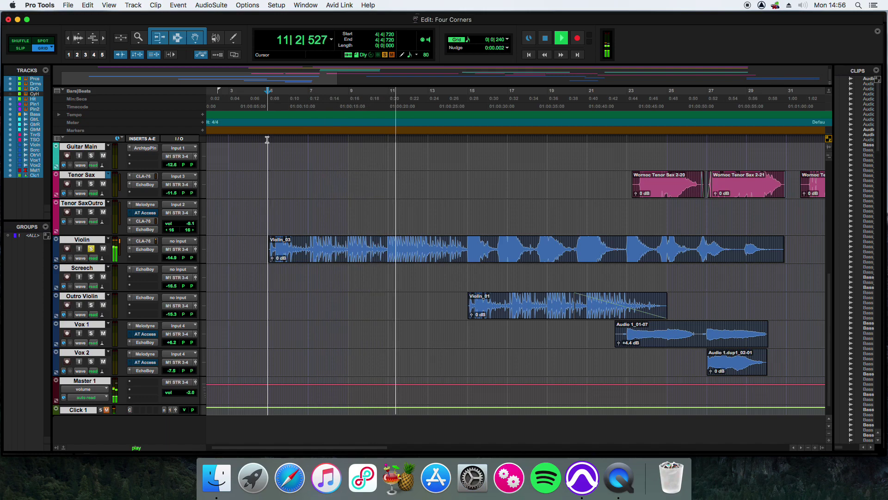
key("space")
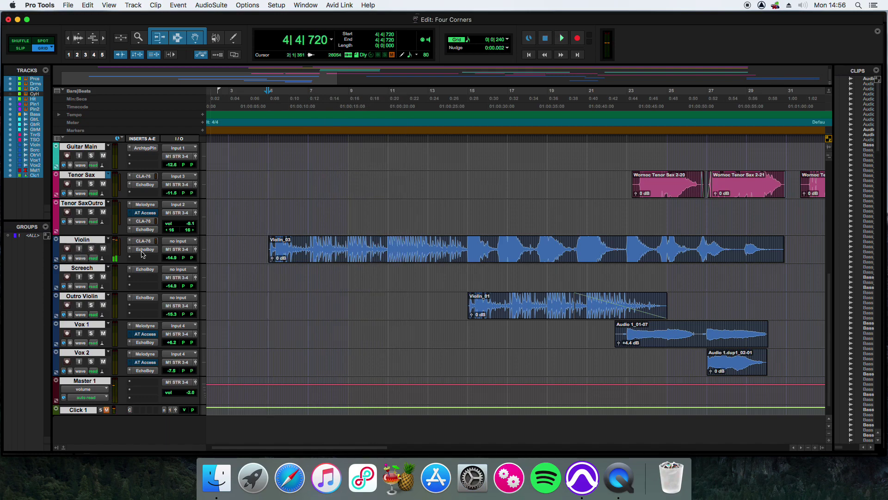
scroll(241, 260, "up", 3)
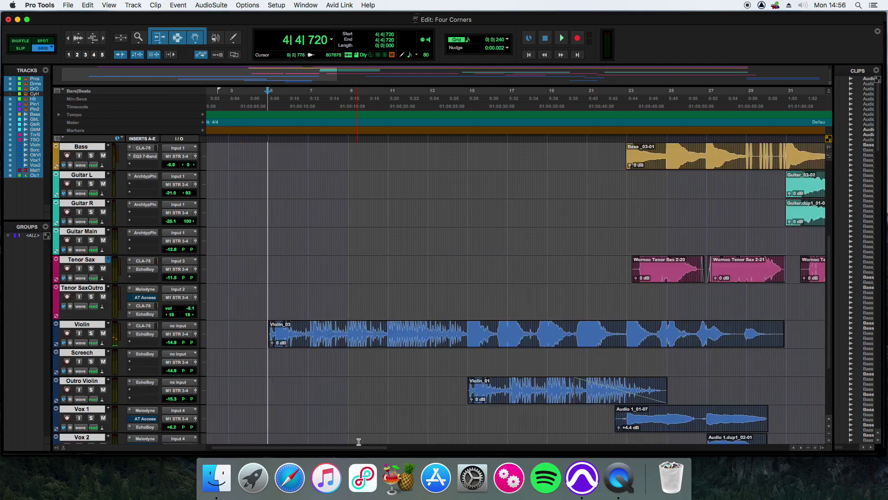
left_click_drag(359, 447, 388, 456)
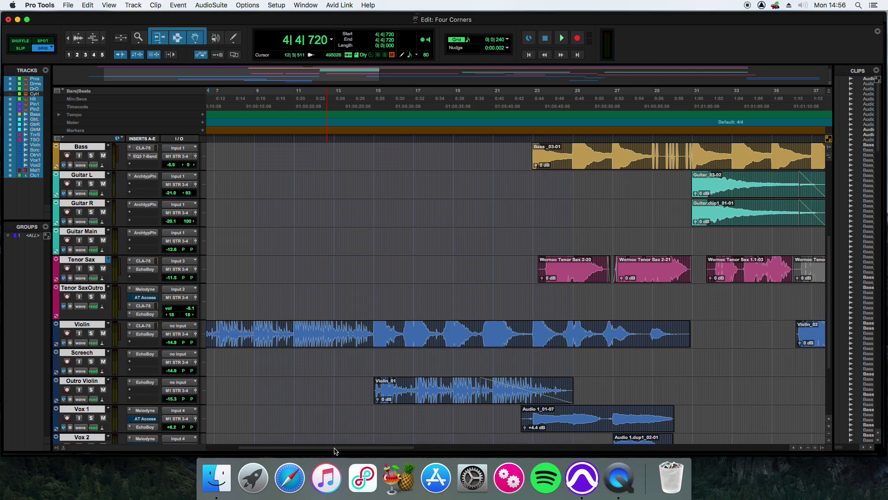
left_click_drag(335, 448, 390, 448)
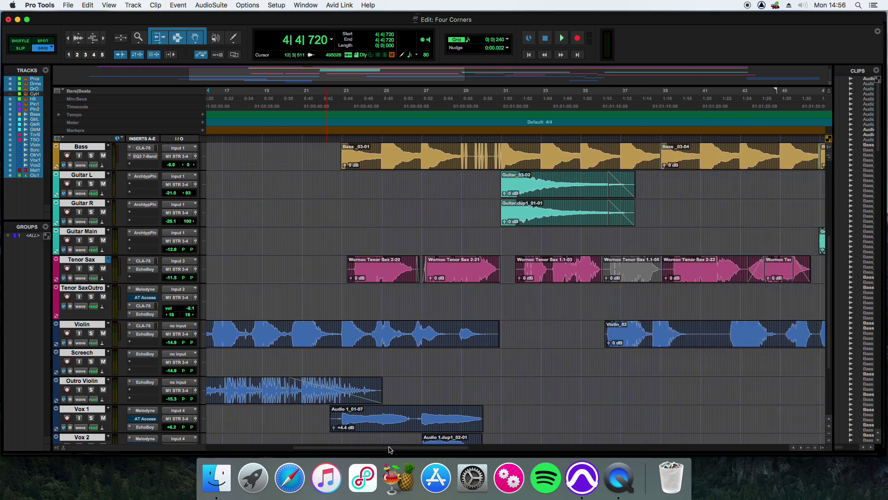
left_click_drag(390, 449, 426, 452)
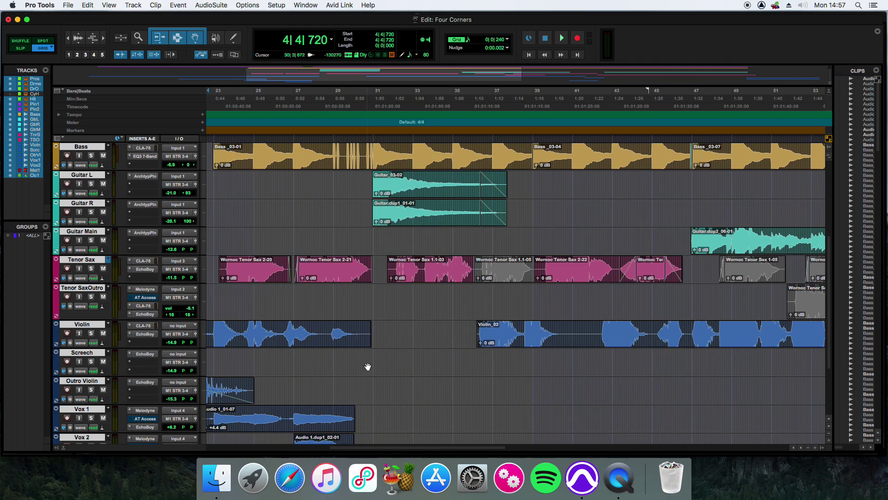
left_click_drag(400, 448, 422, 443)
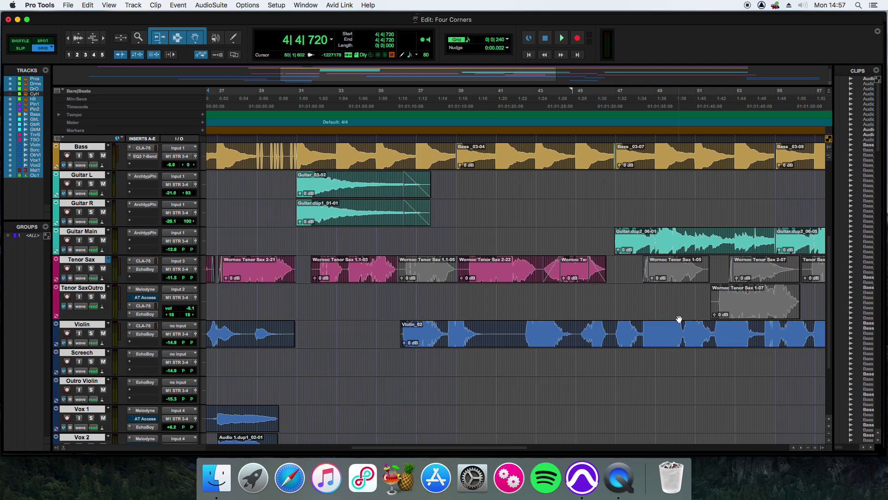
left_click_drag(508, 450, 617, 453)
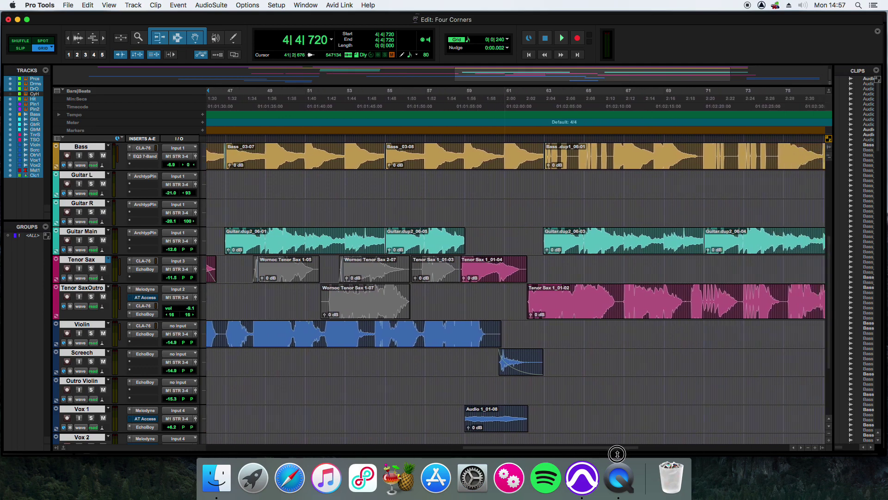
Solo Screech and play it from 60|3|000, then stop
left_click(91, 361)
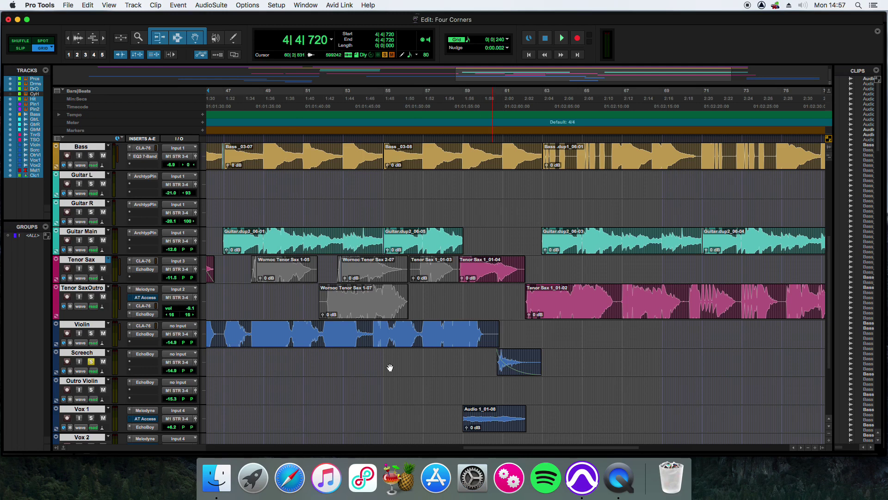
left_click(493, 358)
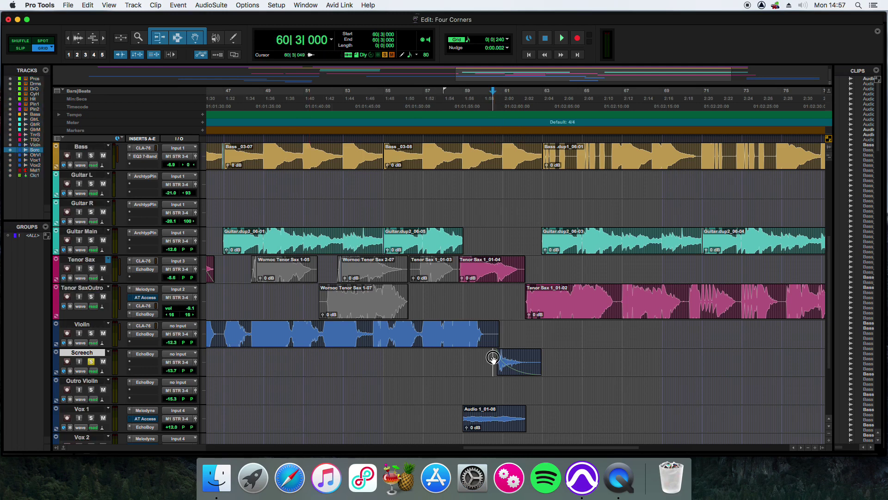
key("space")
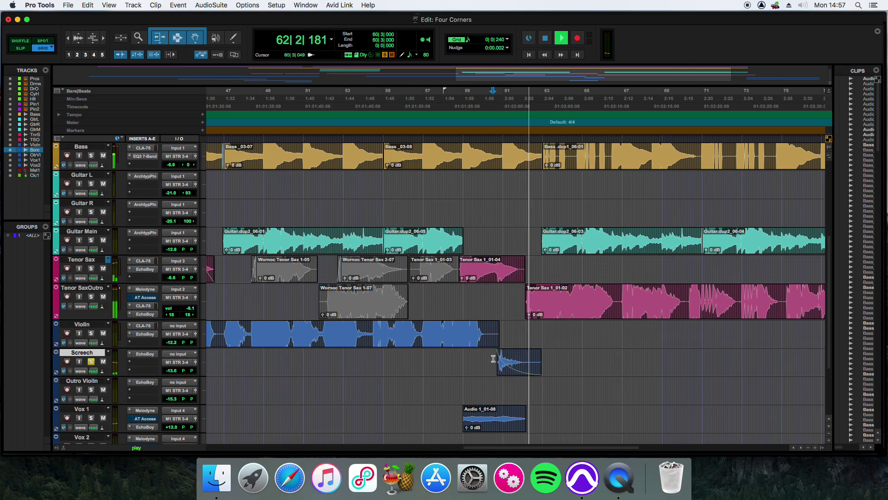
key("space")
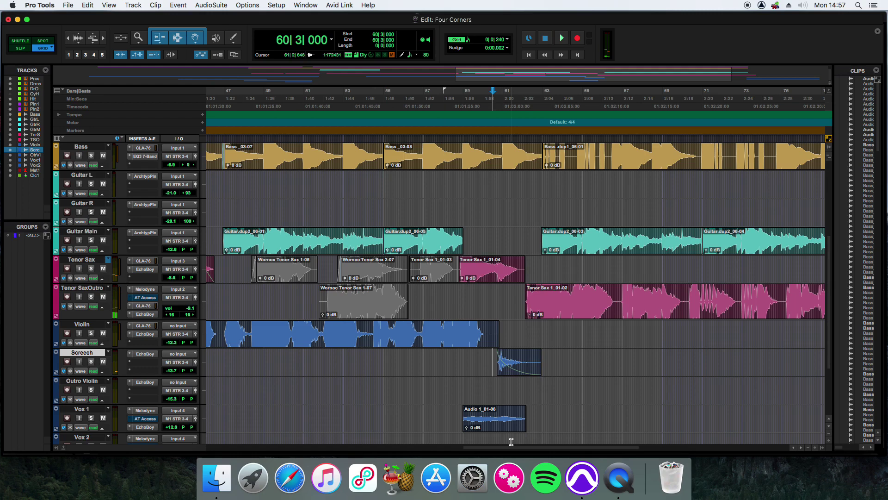
left_click_drag(514, 450, 560, 450)
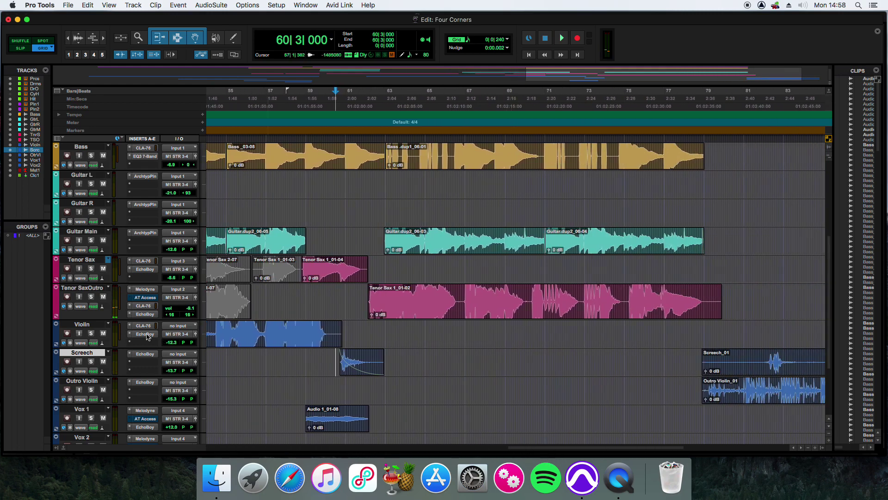
Solo Tenor SaxOutro and play it from 61|4|720, then stop
left_click(91, 297)
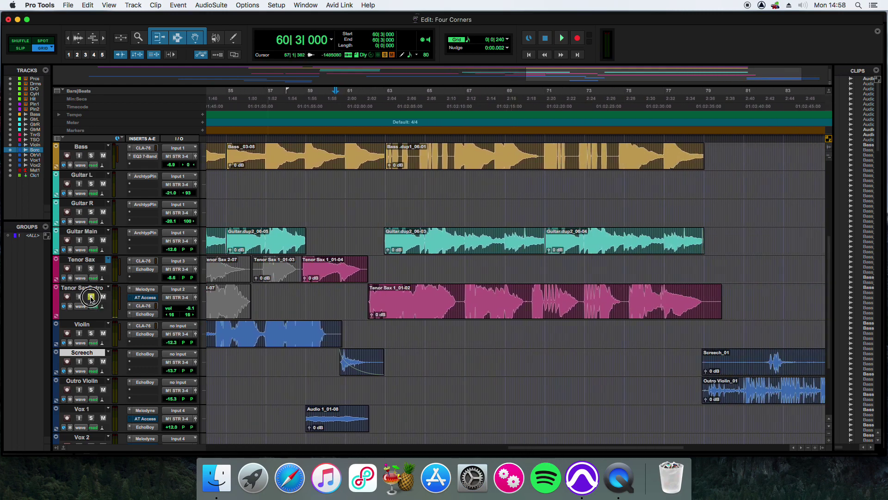
left_click(364, 294)
key("space")
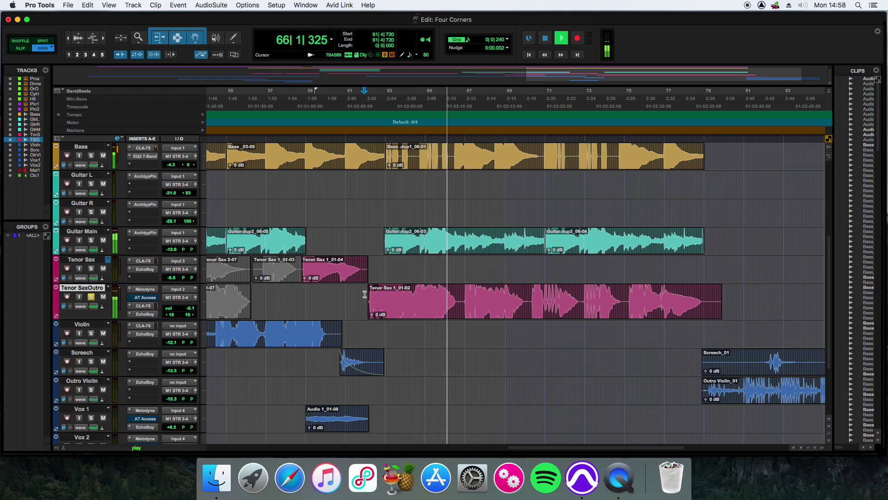
key("space")
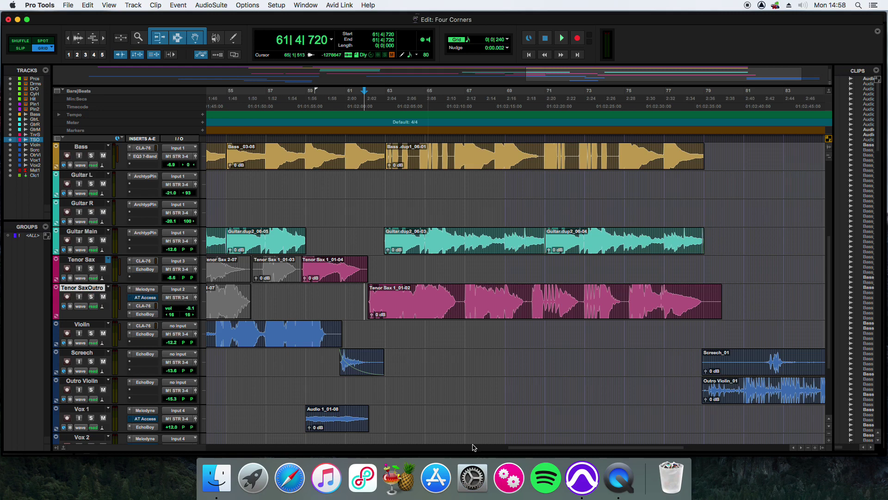
Inspect Tenor SaxOutro's Melodyne, AT Access, CLA-76 and EchoBoy inserts
mouse_move(551, 450)
left_mouse_down()
mouse_move(533, 449)
mouse_move(545, 452)
left_mouse_up()
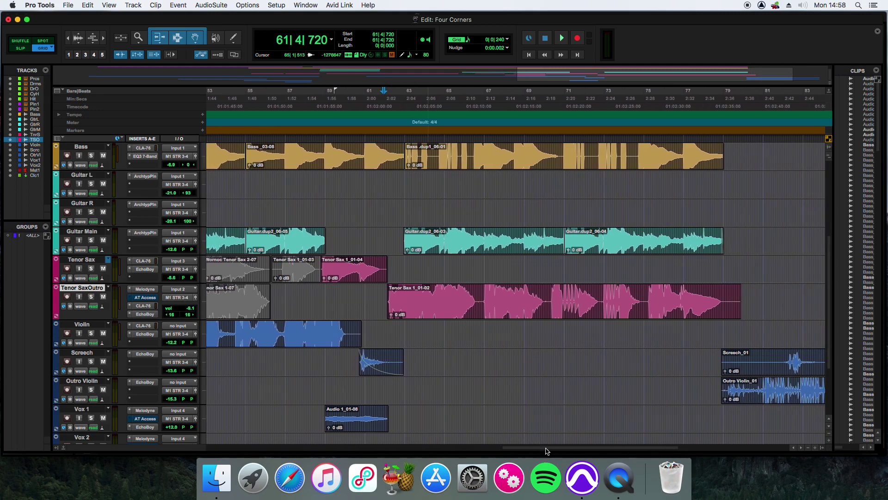
left_click(546, 451)
left_click_drag(546, 449, 531, 451)
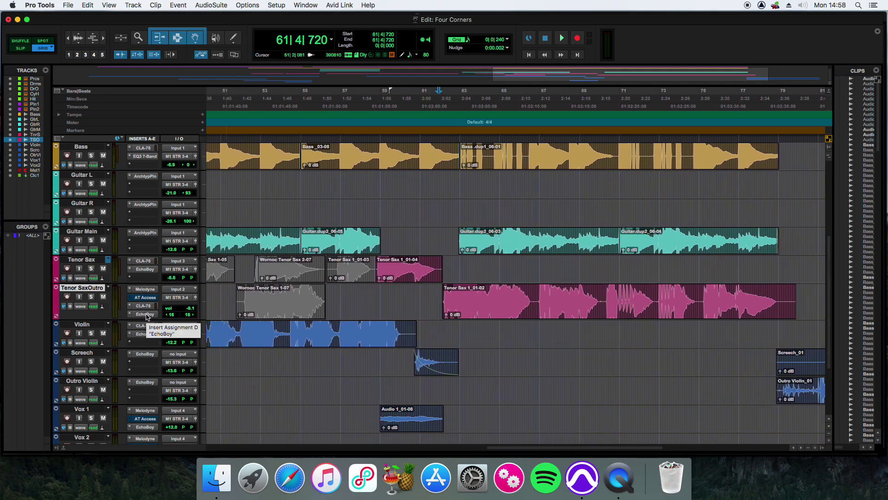
scroll(143, 292, "up", 5)
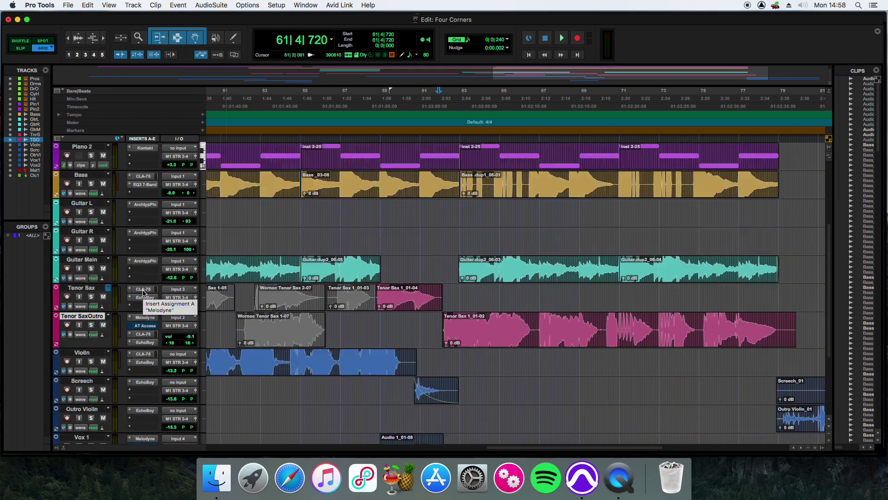
scroll(144, 292, "down", 6)
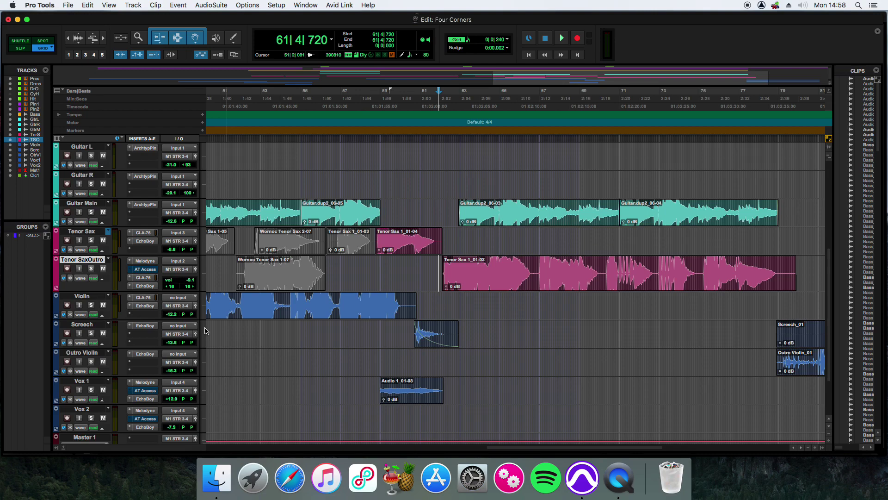
Zoom out to the whole session, back in one step, and scroll from Percussion to Vox 2
key("super+bracketleft")
key("super+bracketleft")
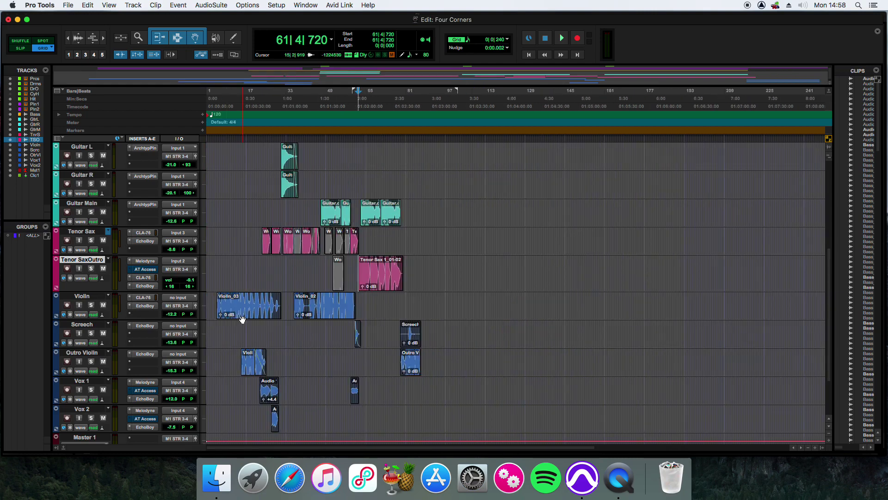
key("super+bracketright")
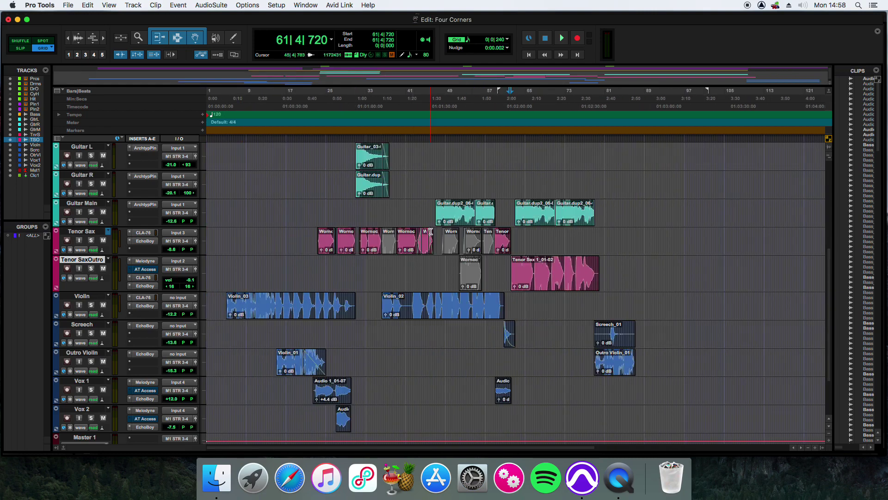
scroll(425, 194, "up", 8)
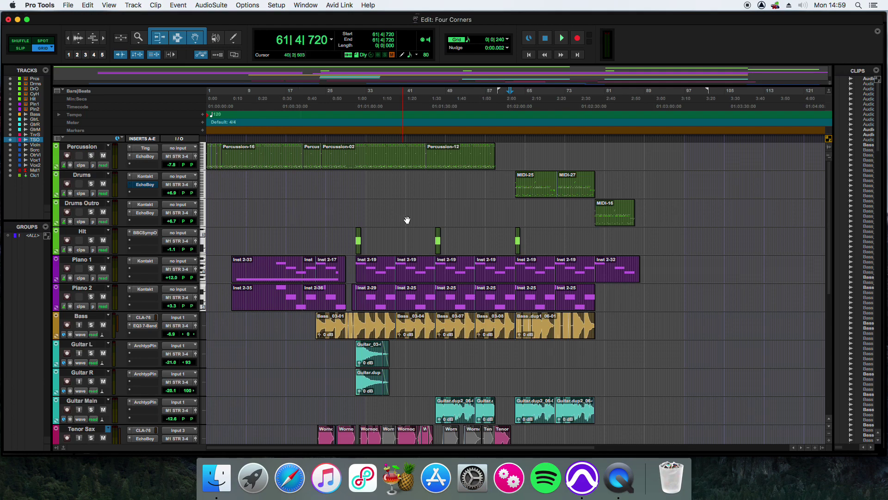
scroll(495, 252, "down", 5)
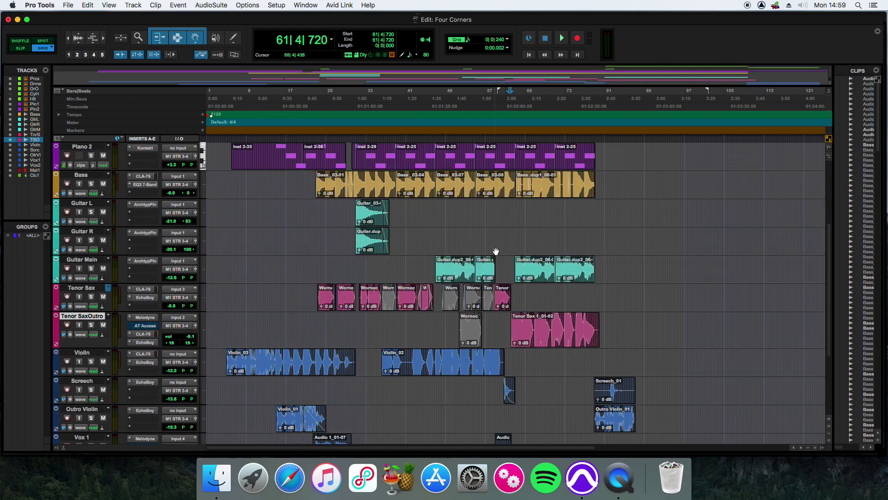
scroll(495, 251, "down", 3)
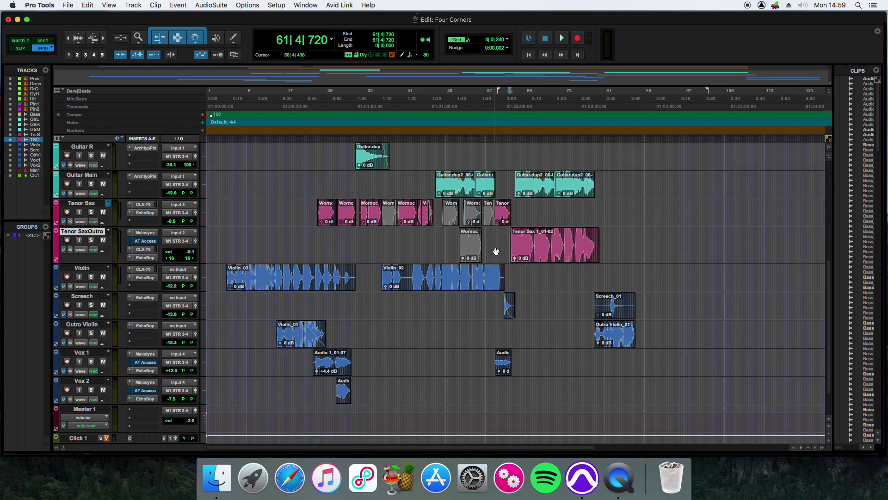